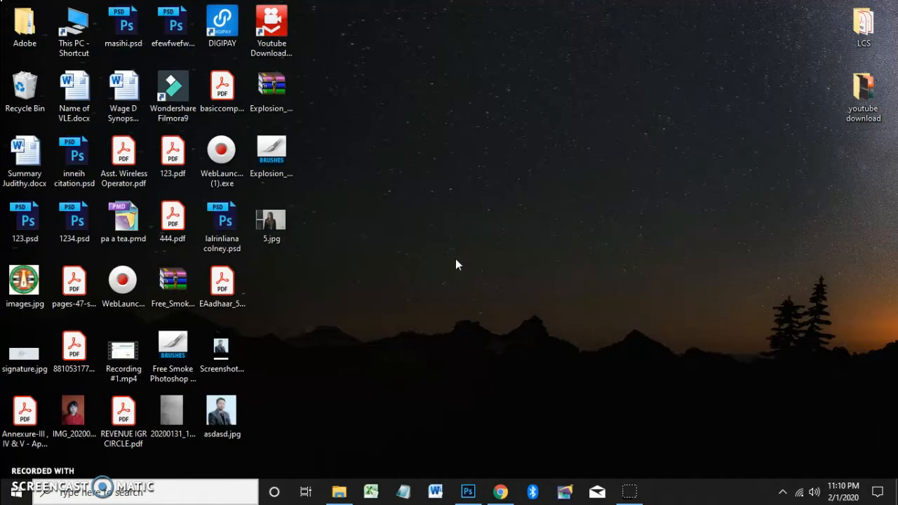
{"action": "right_click", "coordinate": [448, 179]}
{"action": "left_click", "coordinate": [463, 237]}
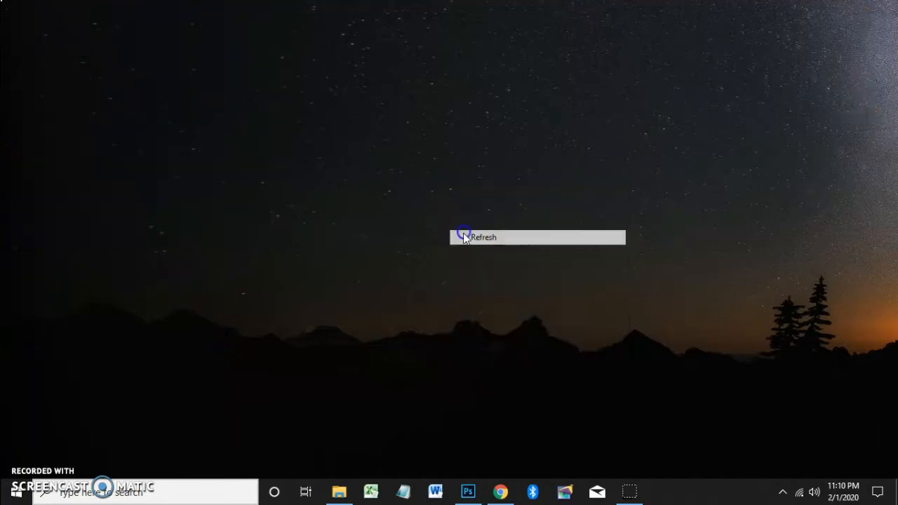
{"action": "right_click", "coordinate": [428, 191]}
{"action": "left_click", "coordinate": [443, 249]}
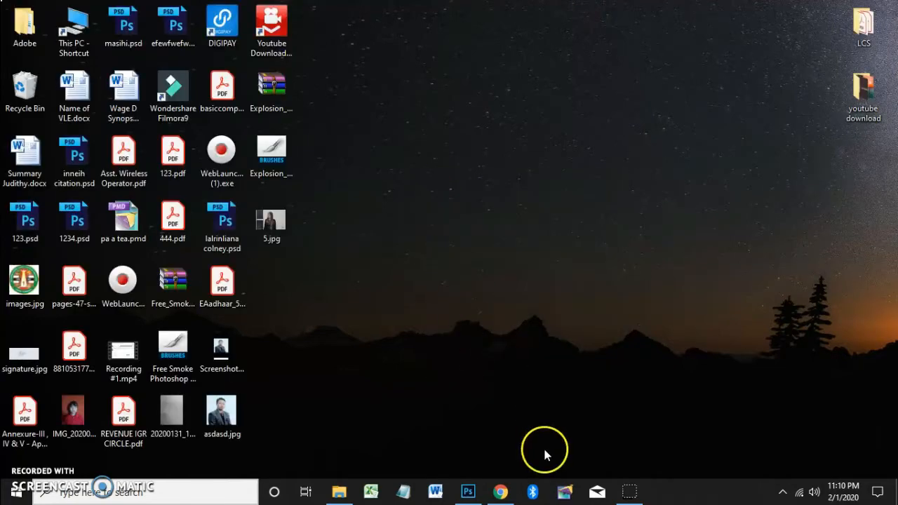
{"action": "left_click", "coordinate": [500, 491]}
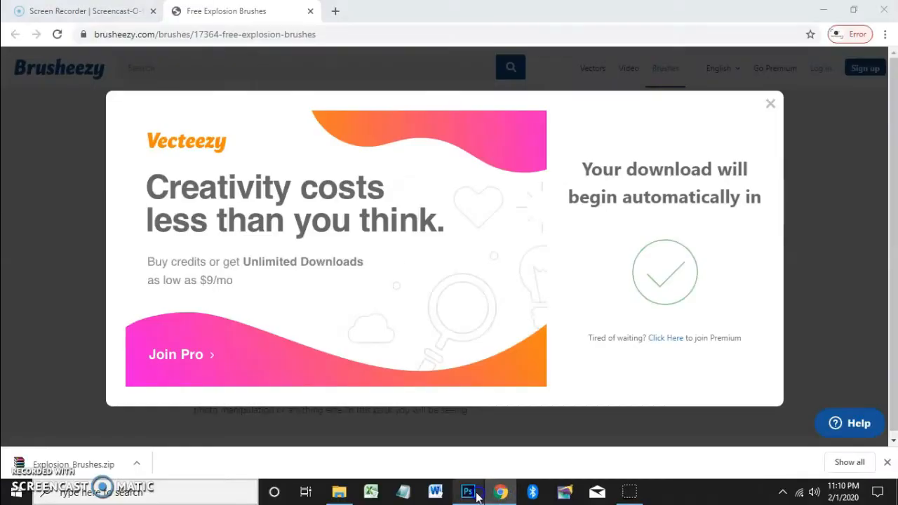
Step: Switch to Photoshop and create a new document of type Photo in the Landscape, 4 x 6 size
{"action": "left_click", "coordinate": [468, 492]}
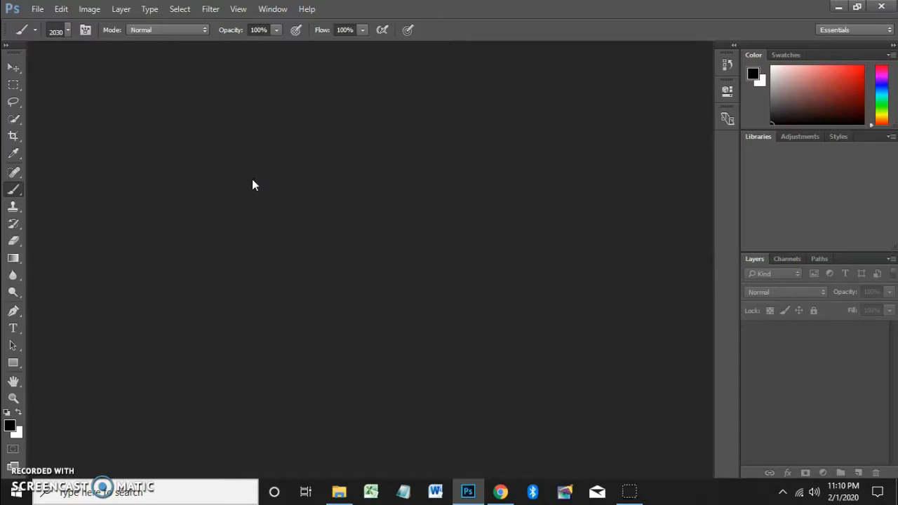
{"action": "left_click", "coordinate": [219, 172]}
{"action": "left_click", "coordinate": [36, 9]}
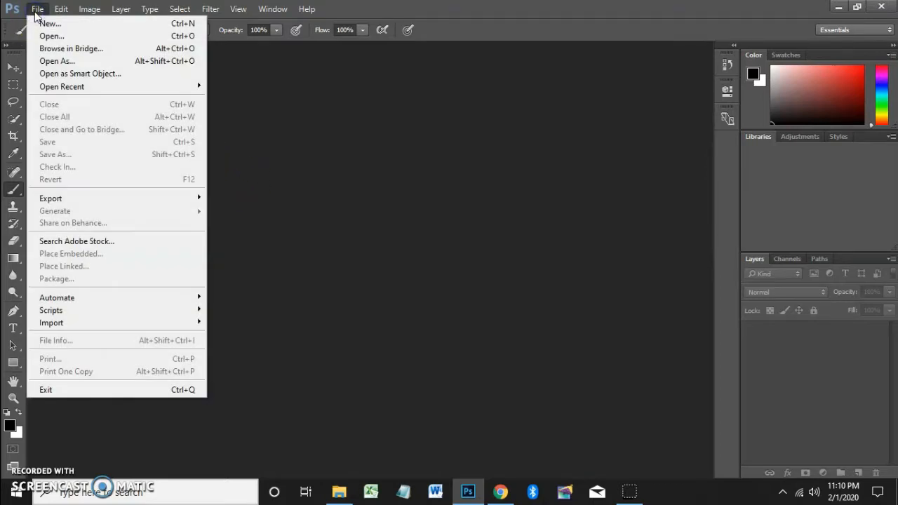
{"action": "left_click", "coordinate": [40, 25]}
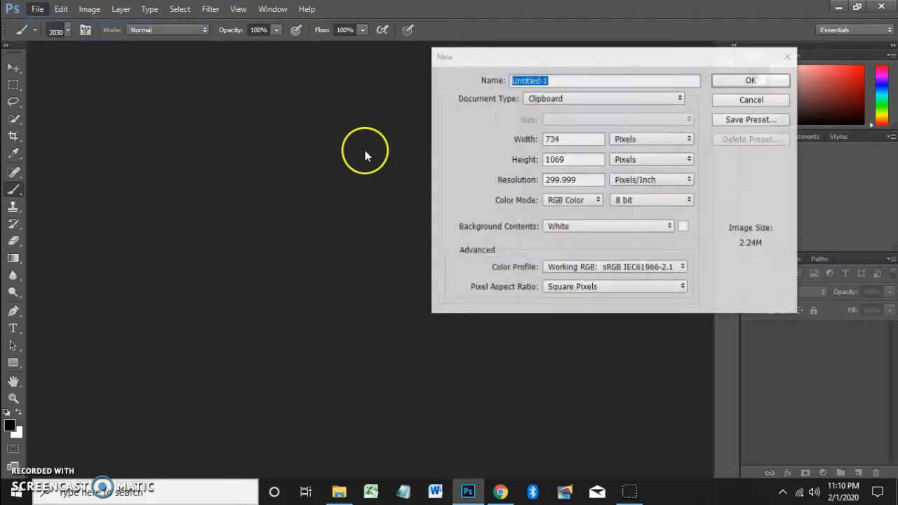
{"action": "left_click", "coordinate": [565, 96]}
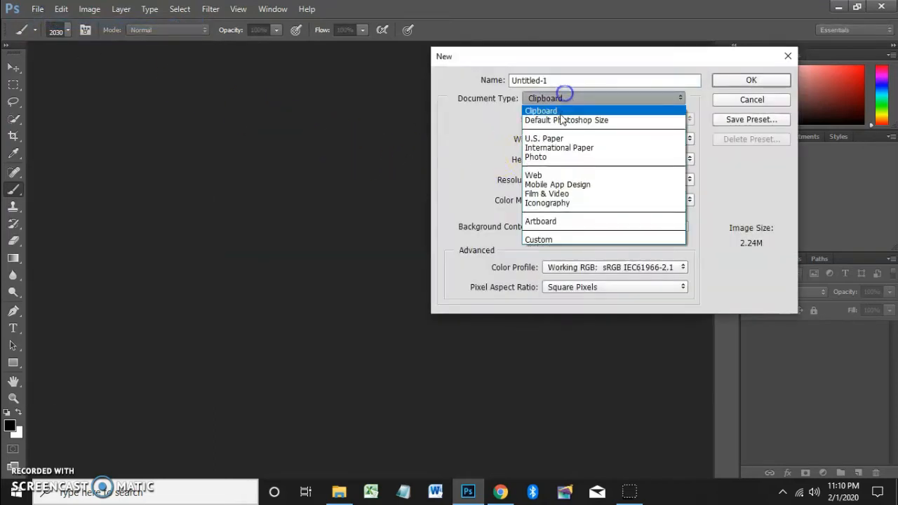
{"action": "left_click", "coordinate": [546, 156]}
{"action": "left_click", "coordinate": [576, 120]}
{"action": "left_click", "coordinate": [576, 141]}
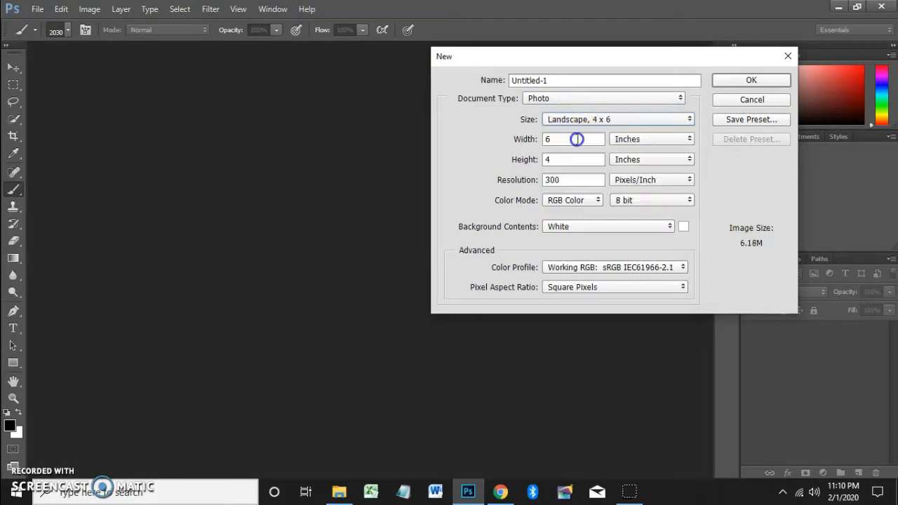
{"action": "left_click", "coordinate": [750, 82]}
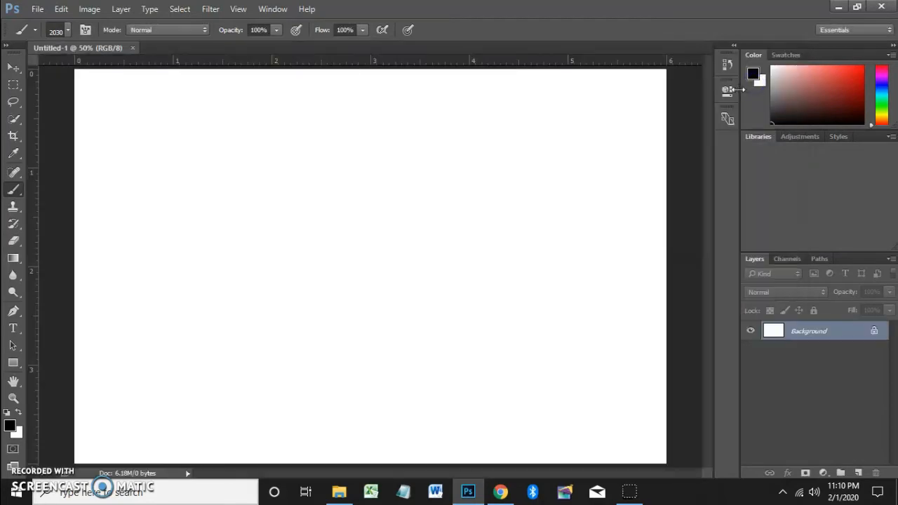
Step: Place the desktop image asdasd.jpg into the new document at its original size
{"action": "left_click", "coordinate": [837, 7]}
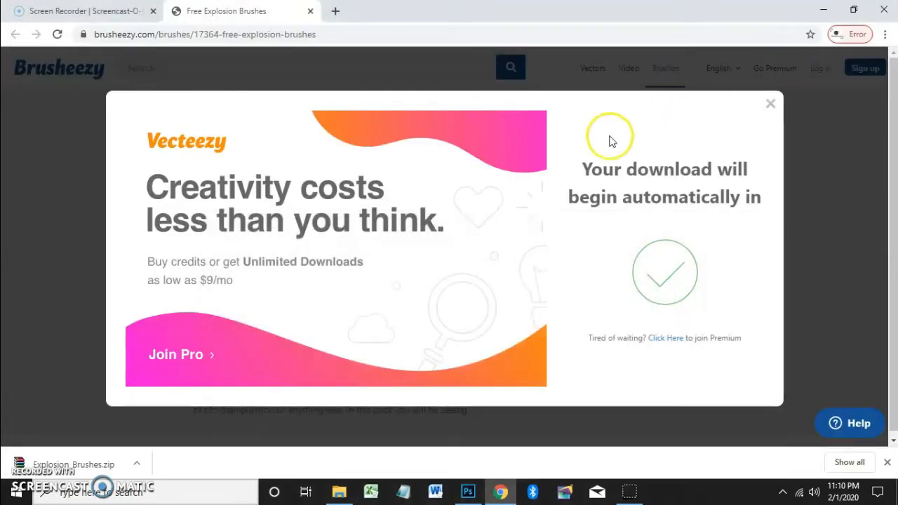
{"action": "left_click", "coordinate": [822, 10]}
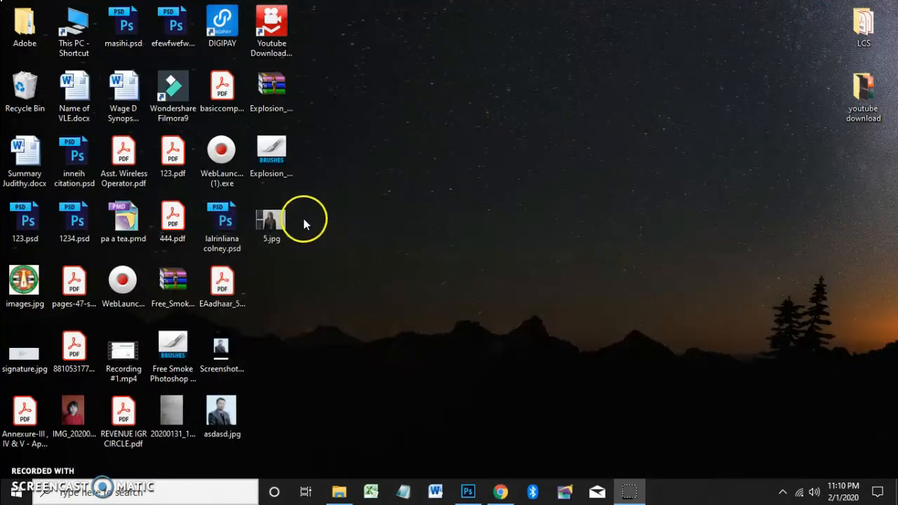
{"action": "left_click_drag", "start_coordinate": [226, 420], "coordinate": [389, 296]}
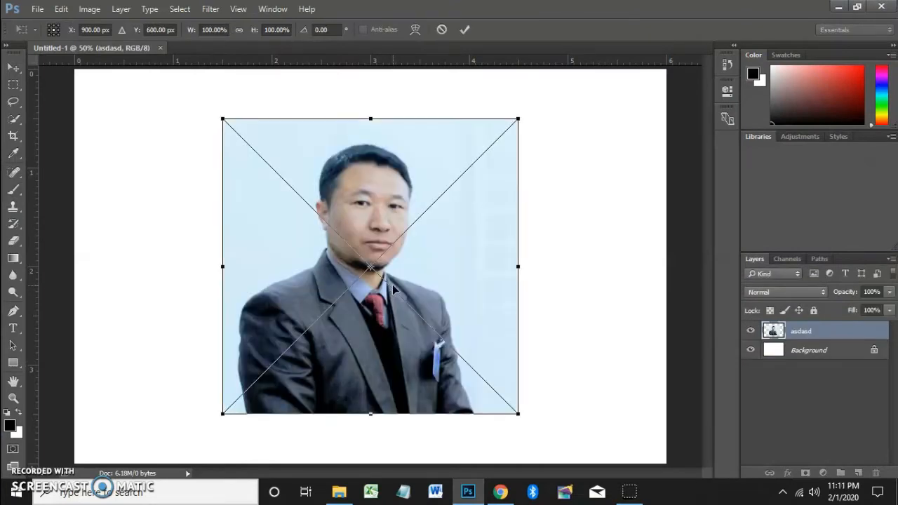
{"action": "key", "text": "Return"}
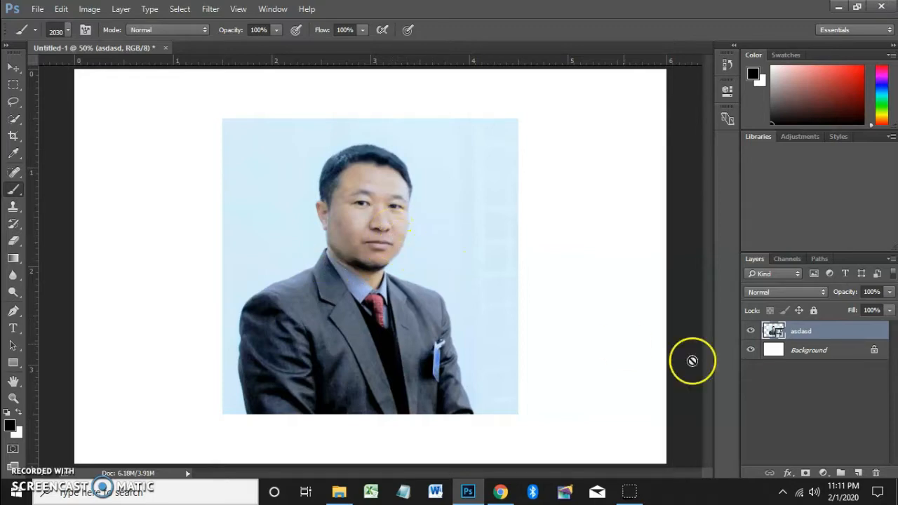
Step: Rasterize the asdasd layer
{"action": "right_click", "coordinate": [834, 336]}
{"action": "left_click", "coordinate": [838, 337]}
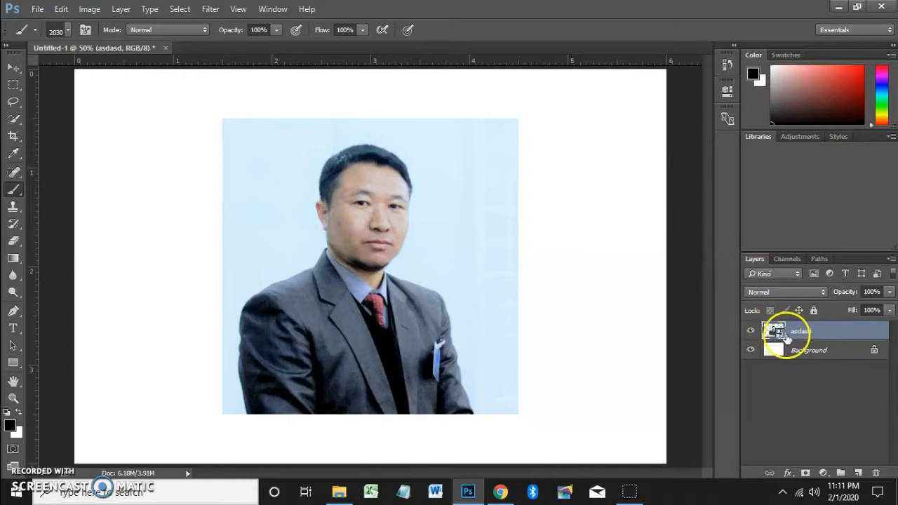
{"action": "right_click", "coordinate": [805, 338]}
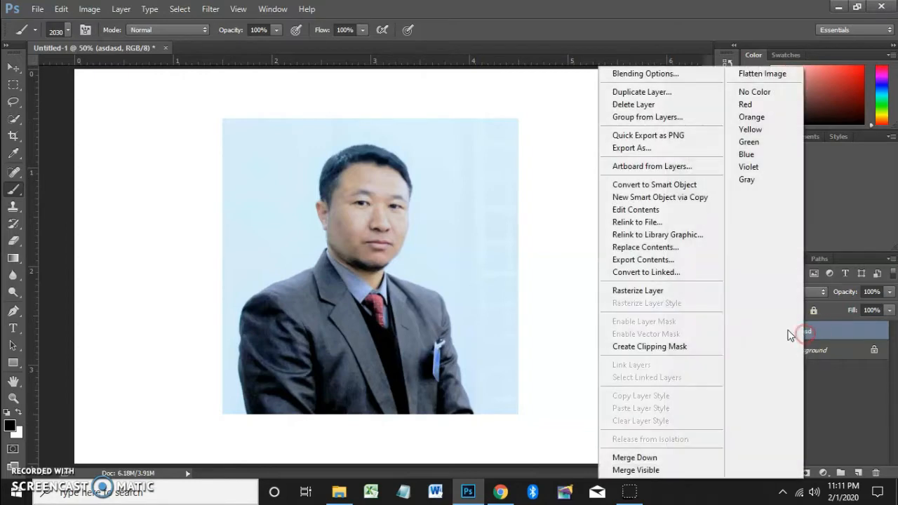
{"action": "left_click", "coordinate": [672, 292]}
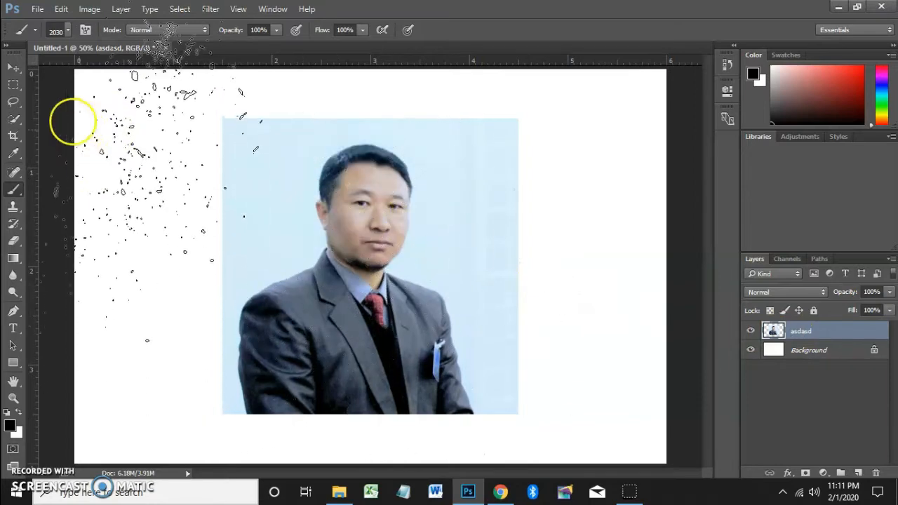
Step: Free Transform the portrait layer, mirroring it horizontally to a width of about -101%
{"action": "left_click", "coordinate": [12, 68]}
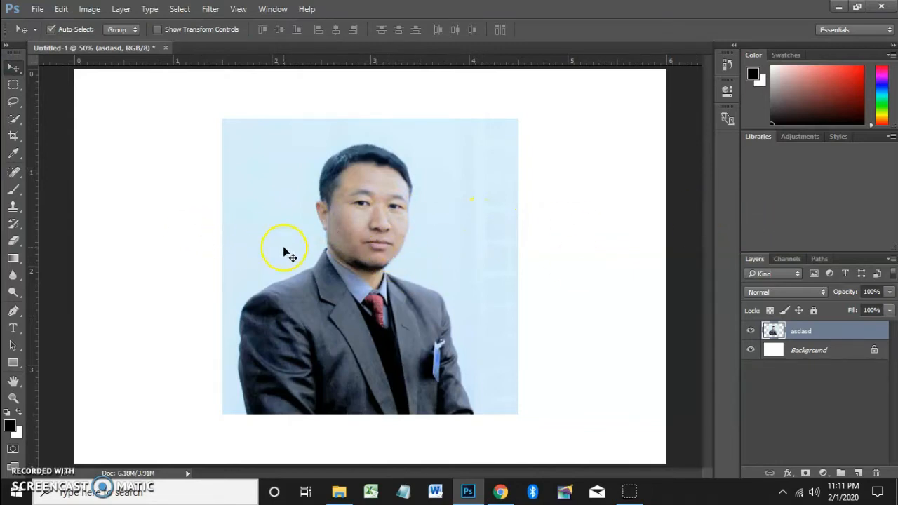
{"action": "key", "text": "ctrl"}
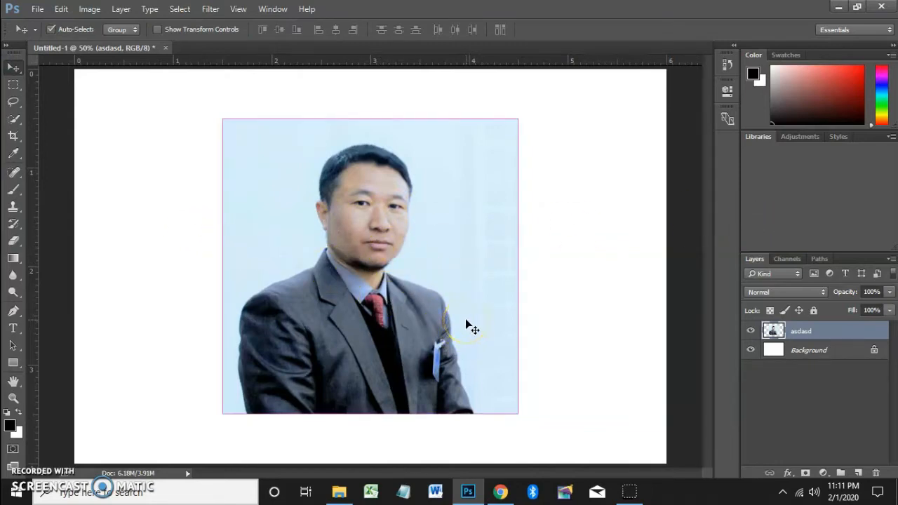
{"action": "mouse_move", "coordinate": [218, 307]}
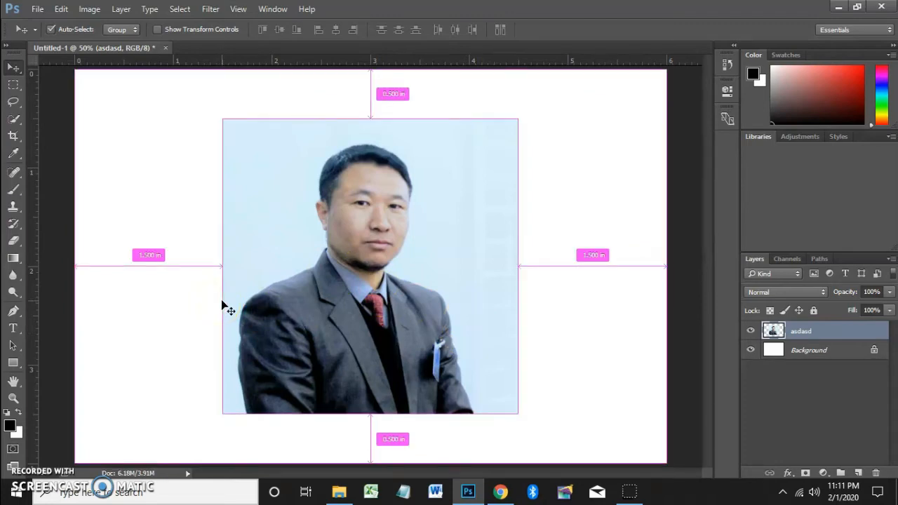
{"action": "key", "text": "ctrl+t"}
{"action": "left_click", "coordinate": [423, 304]}
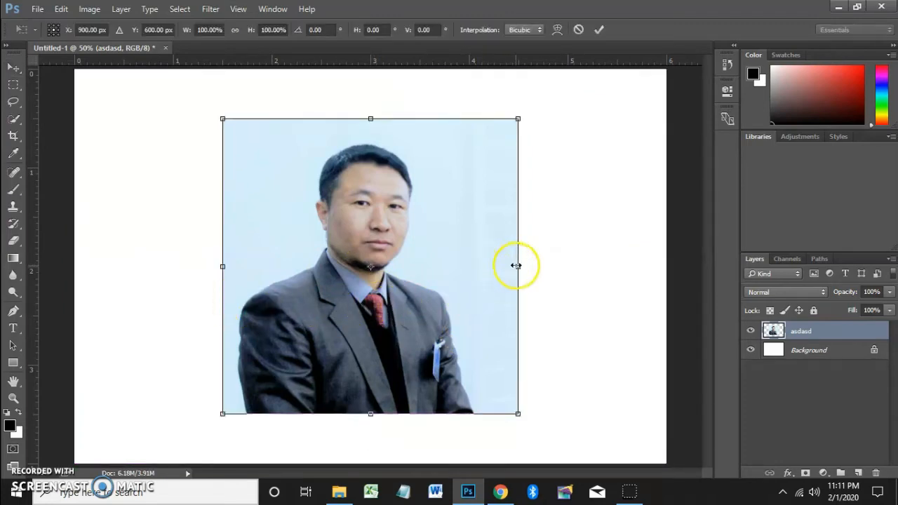
{"action": "left_click_drag", "start_coordinate": [517, 266], "coordinate": [480, 267]}
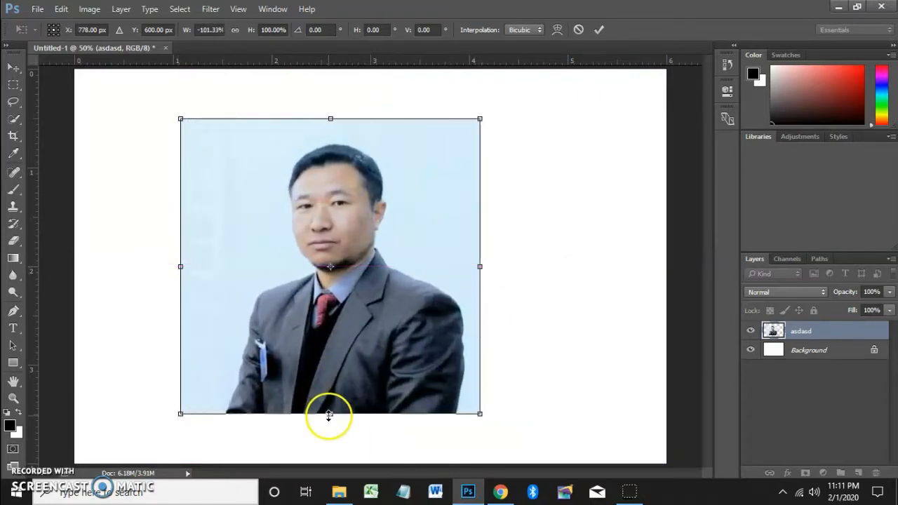
Step: Enlarge the portrait in height and width, move it against the canvas's lower edge left of centre, and apply the transform
{"action": "left_click_drag", "start_coordinate": [331, 414], "coordinate": [331, 463]}
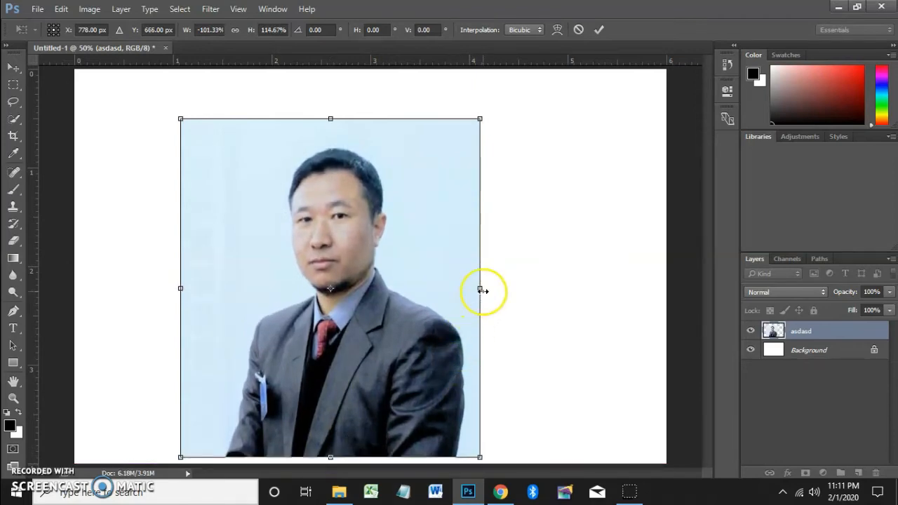
{"action": "left_click_drag", "start_coordinate": [480, 290], "coordinate": [549, 289]}
{"action": "left_click_drag", "start_coordinate": [366, 119], "coordinate": [367, 95]}
{"action": "left_click_drag", "start_coordinate": [405, 203], "coordinate": [353, 214]}
{"action": "key", "text": "Return"}
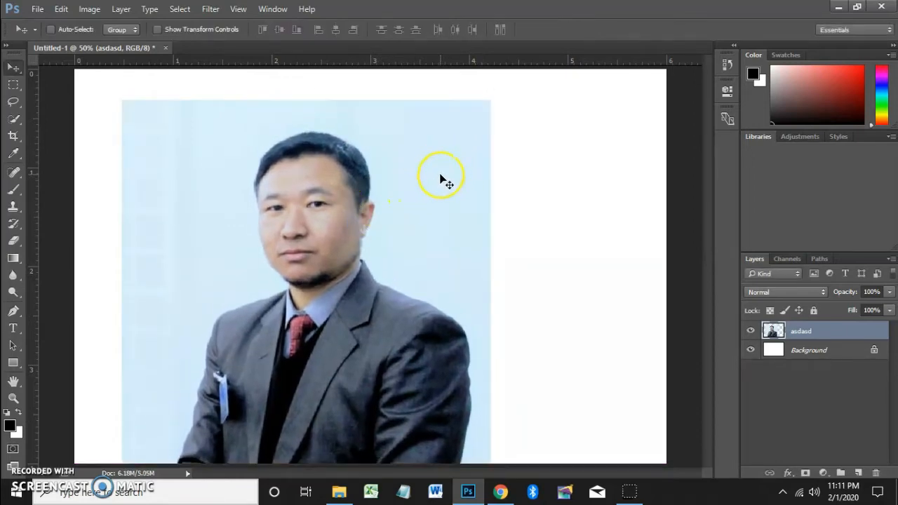
Step: Select the man's head, neck and suit down to the canvas's lower edge using the Quick Selection Tool
{"action": "key", "text": "ctrl+equal"}
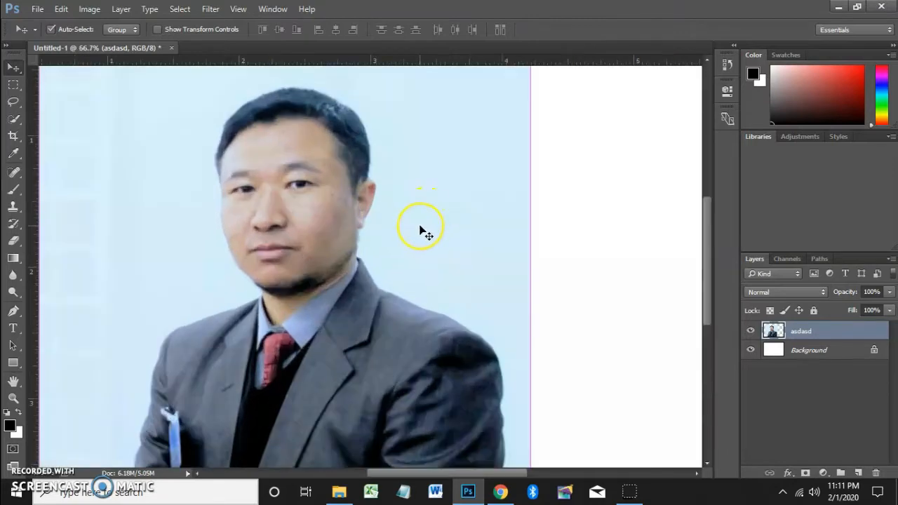
{"action": "key", "text": "ctrl+minus"}
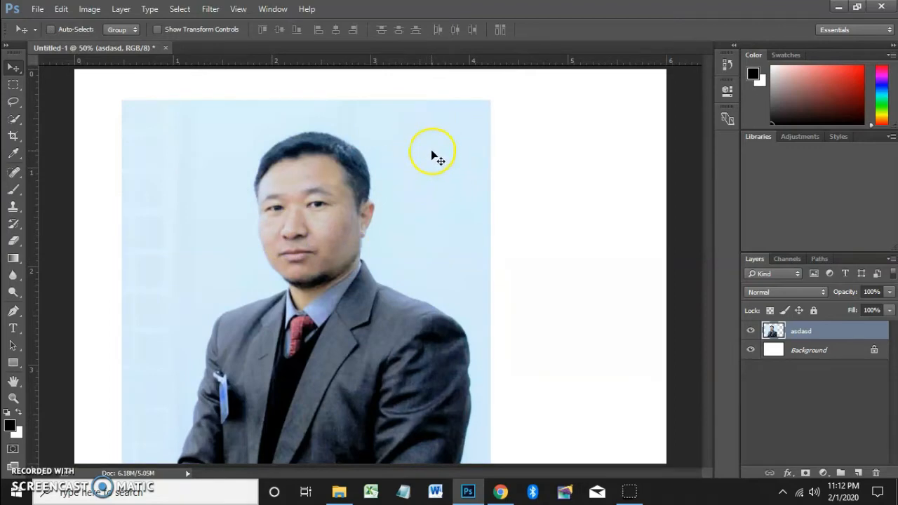
{"action": "left_click", "coordinate": [15, 121]}
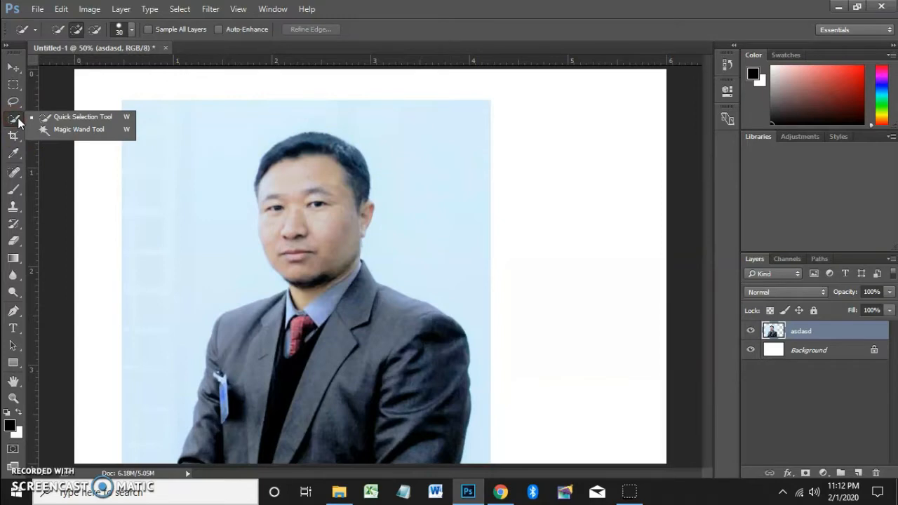
{"action": "left_click_drag", "start_coordinate": [19, 123], "coordinate": [54, 119]}
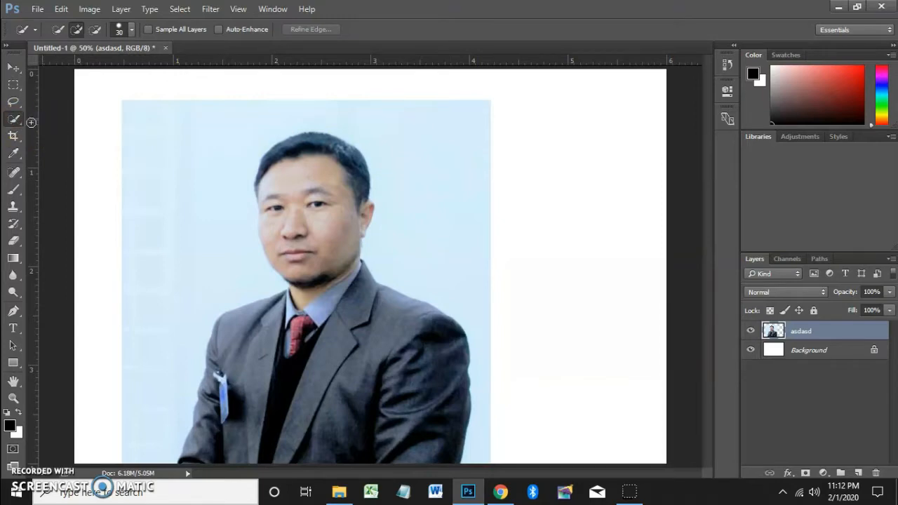
{"action": "right_click", "coordinate": [10, 121]}
{"action": "left_click", "coordinate": [42, 119]}
{"action": "left_click_drag", "start_coordinate": [292, 215], "coordinate": [277, 163]}
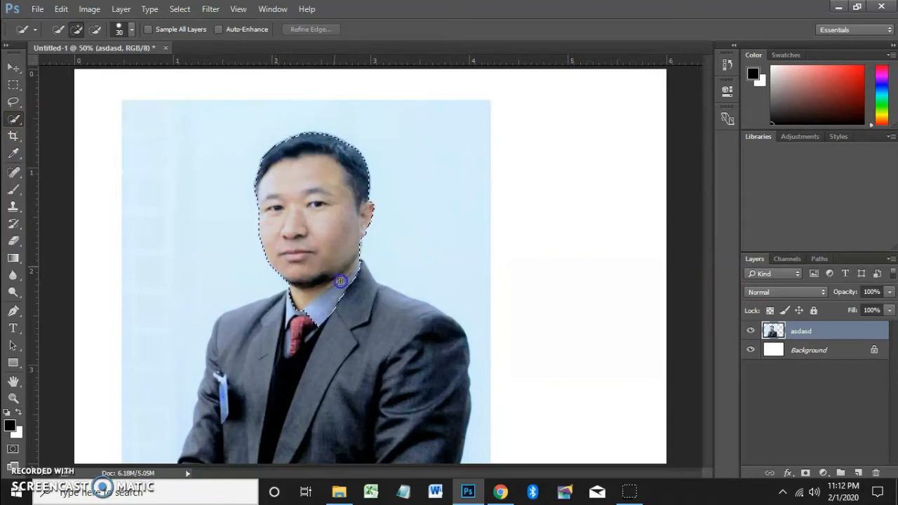
{"action": "mouse_move", "coordinate": [341, 281]}
{"action": "left_mouse_down"}
{"action": "mouse_move", "coordinate": [370, 325]}
{"action": "mouse_move", "coordinate": [427, 348]}
{"action": "mouse_move", "coordinate": [435, 380]}
{"action": "mouse_move", "coordinate": [358, 395]}
{"action": "mouse_move", "coordinate": [298, 378]}
{"action": "mouse_move", "coordinate": [284, 354]}
{"action": "mouse_move", "coordinate": [242, 349]}
{"action": "mouse_move", "coordinate": [208, 442]}
{"action": "left_mouse_up"}
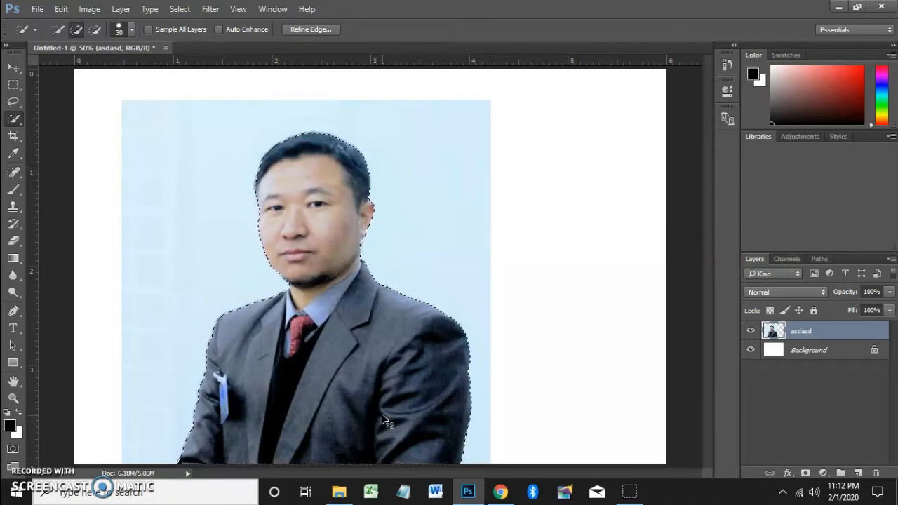
Step: Copy the selected man to a new layer and delete the asdasd layer
{"action": "key", "text": "ctrl+j"}
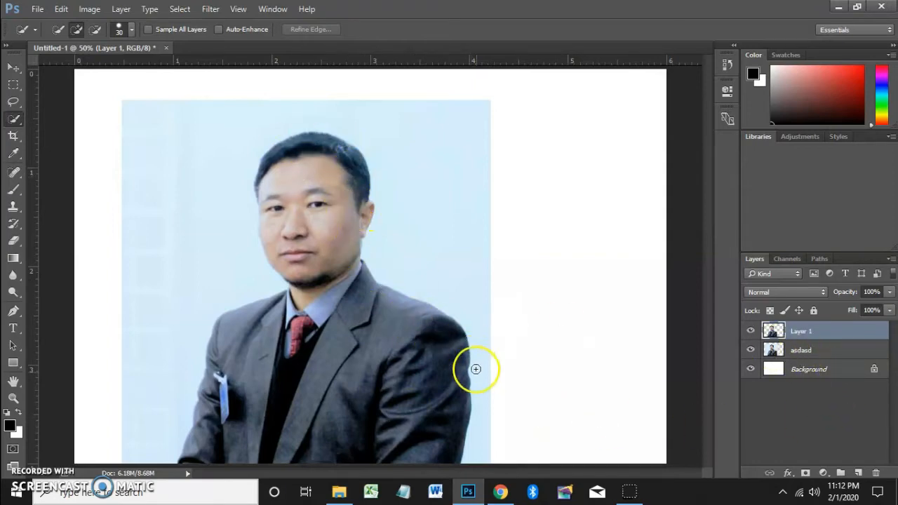
{"action": "left_click", "coordinate": [789, 353]}
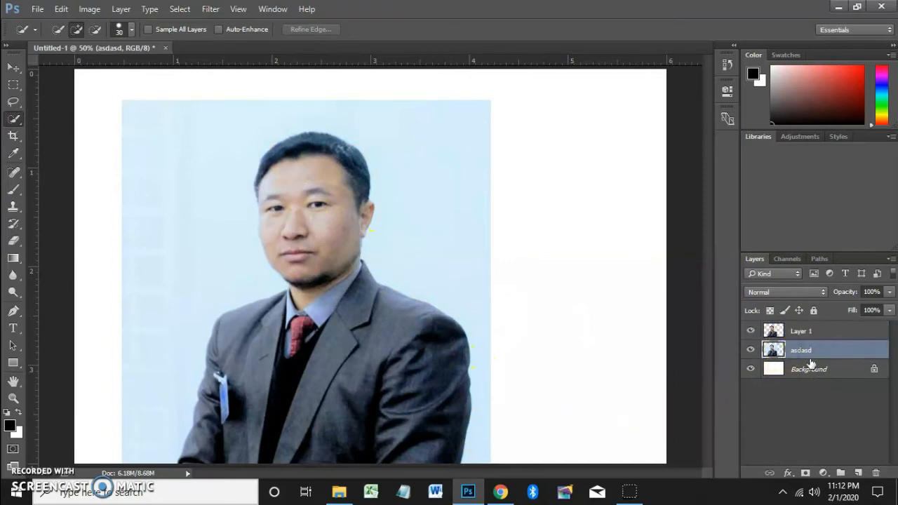
{"action": "key", "text": "Delete"}
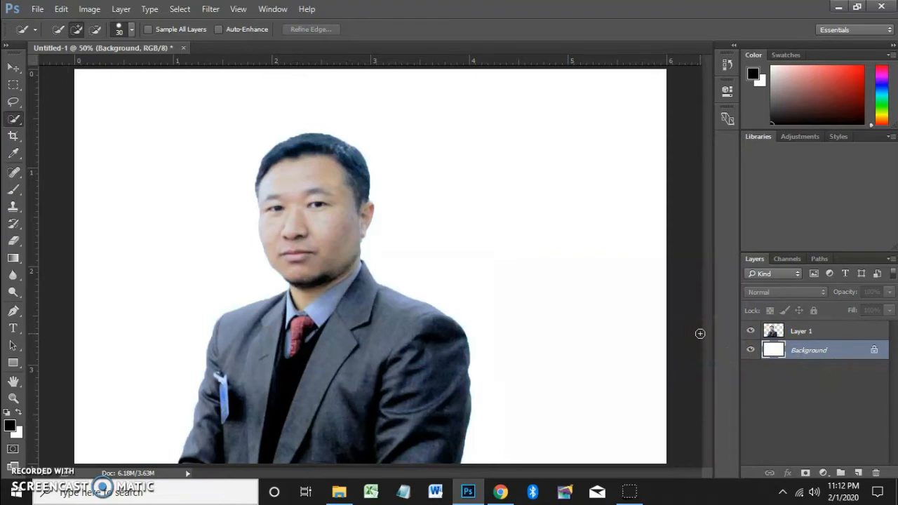
{"action": "left_click", "coordinate": [808, 334]}
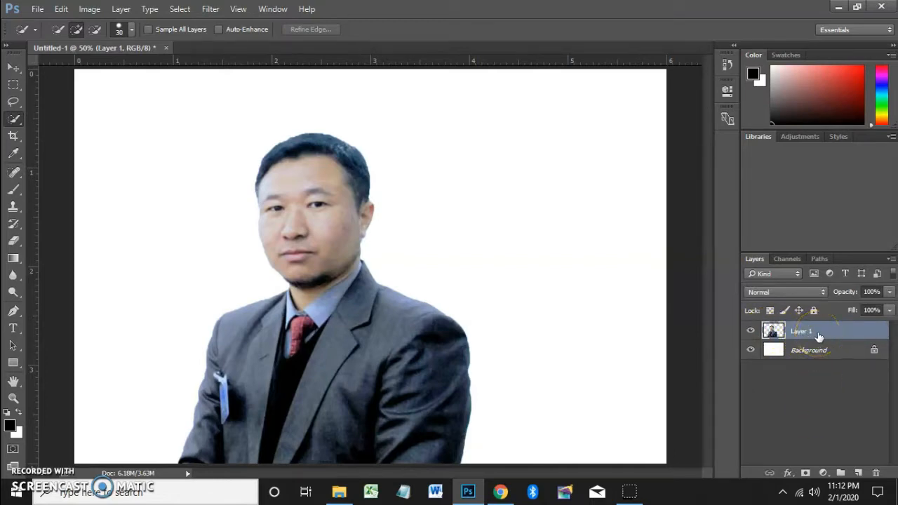
{"action": "left_click_drag", "start_coordinate": [819, 335], "coordinate": [843, 471]}
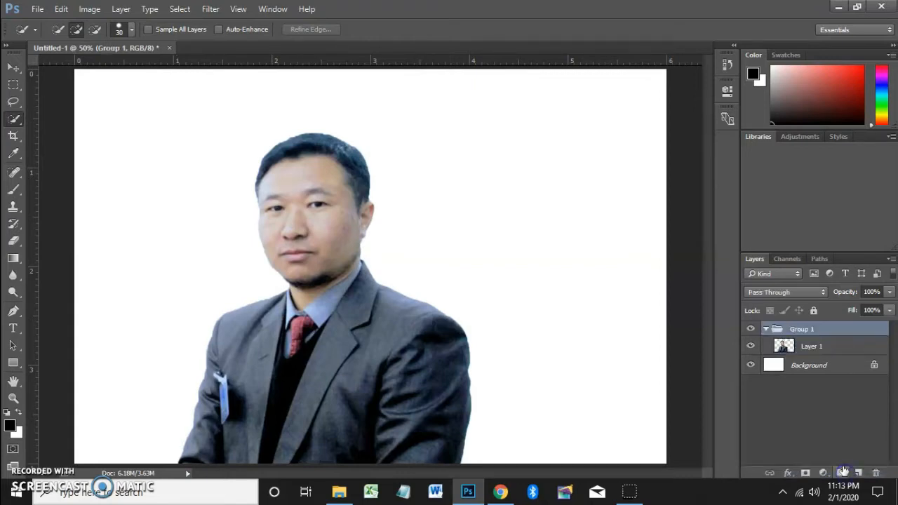
{"action": "key", "text": "ctrl+z"}
Step: Duplicate Layer 1 and open the original Layer 1, below the copy, in the Liquify filter
{"action": "left_click_drag", "start_coordinate": [824, 340], "coordinate": [882, 478]}
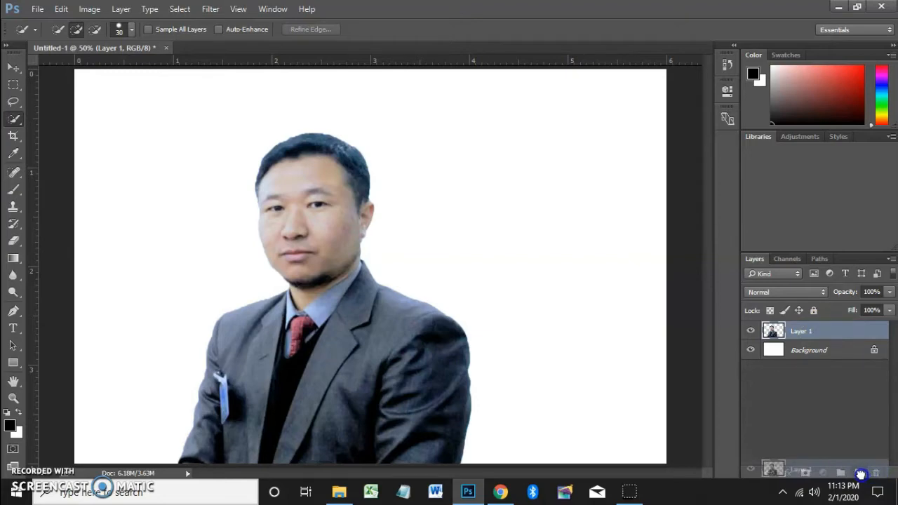
{"action": "left_click_drag", "start_coordinate": [861, 475], "coordinate": [861, 474]}
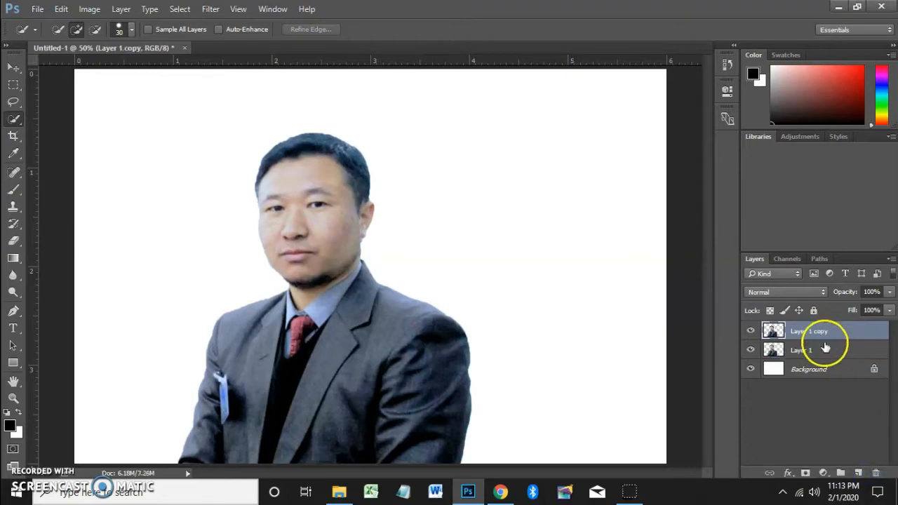
{"action": "left_click", "coordinate": [791, 357]}
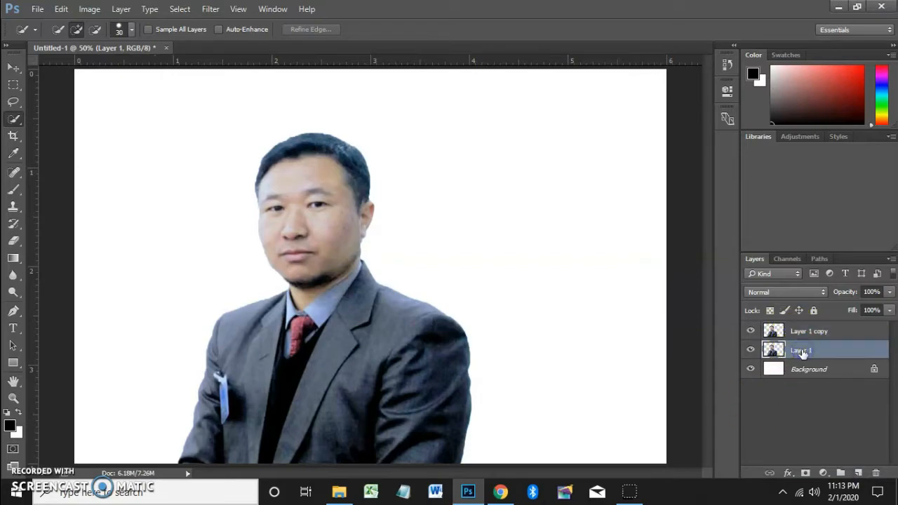
{"action": "left_click", "coordinate": [211, 9]}
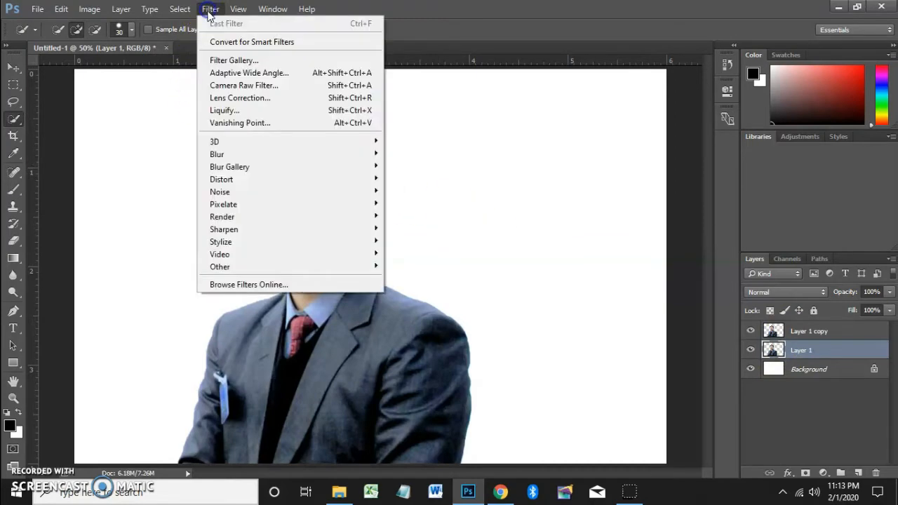
{"action": "left_click", "coordinate": [235, 114]}
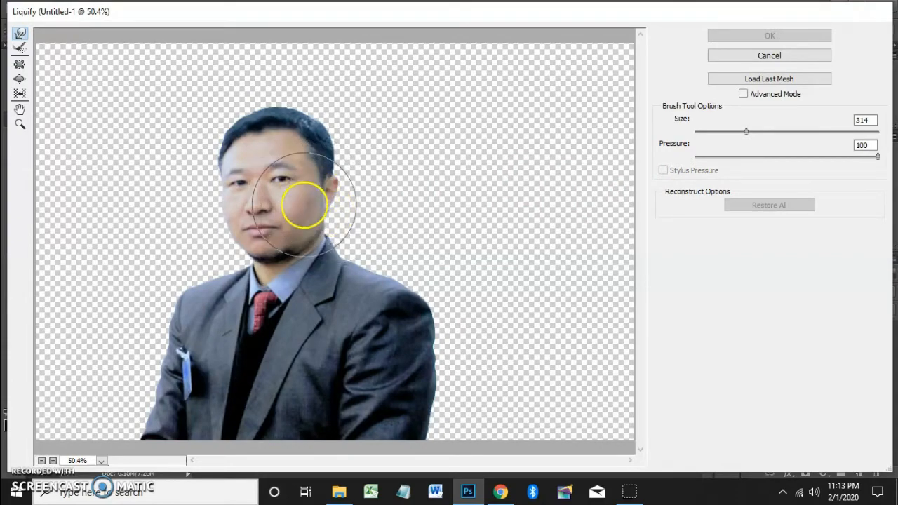
Step: Try narrowing the man's cheeks and jaw with Forward Warp strokes at brush size 314, and undo the strokes
{"action": "key", "text": "ctrl+plus"}
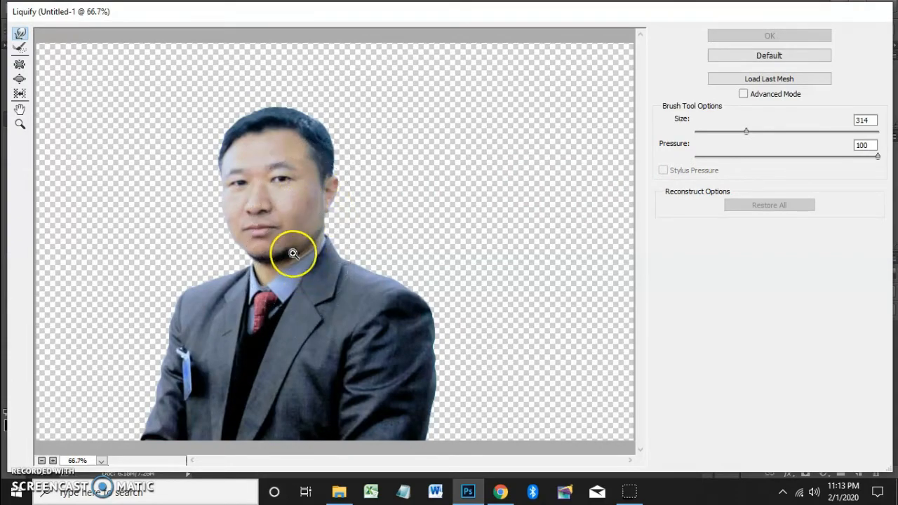
{"action": "key", "text": "ctrl+plus"}
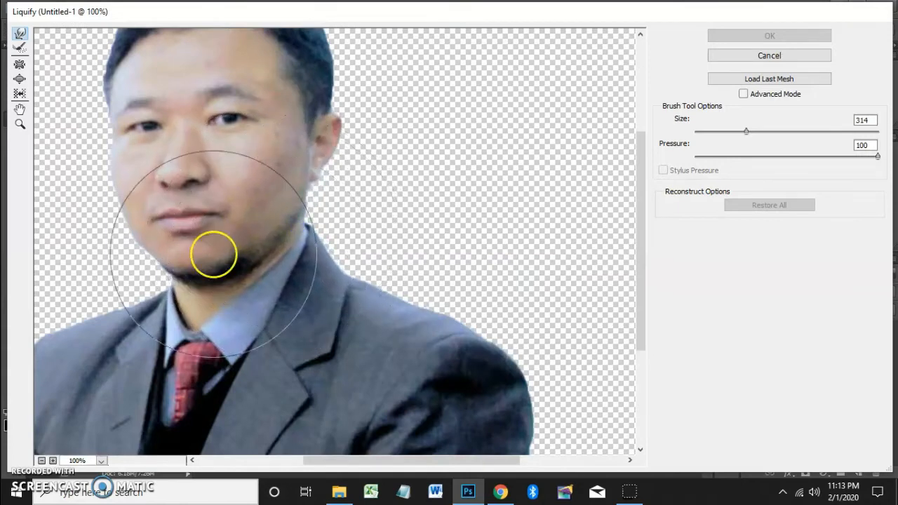
{"action": "left_click_drag", "start_coordinate": [128, 245], "coordinate": [135, 234]}
{"action": "left_click_drag", "start_coordinate": [274, 191], "coordinate": [262, 187]}
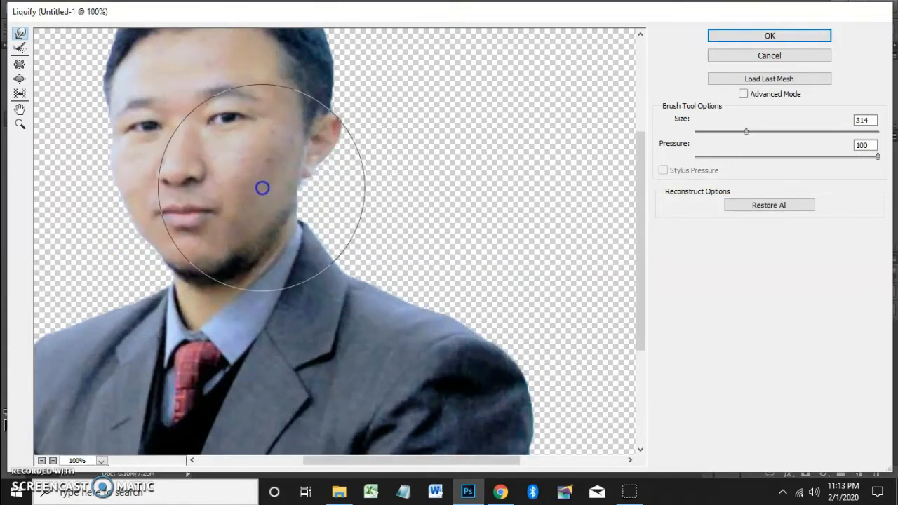
{"action": "left_click_drag", "start_coordinate": [105, 212], "coordinate": [121, 206]}
{"action": "left_click_drag", "start_coordinate": [263, 224], "coordinate": [257, 216]}
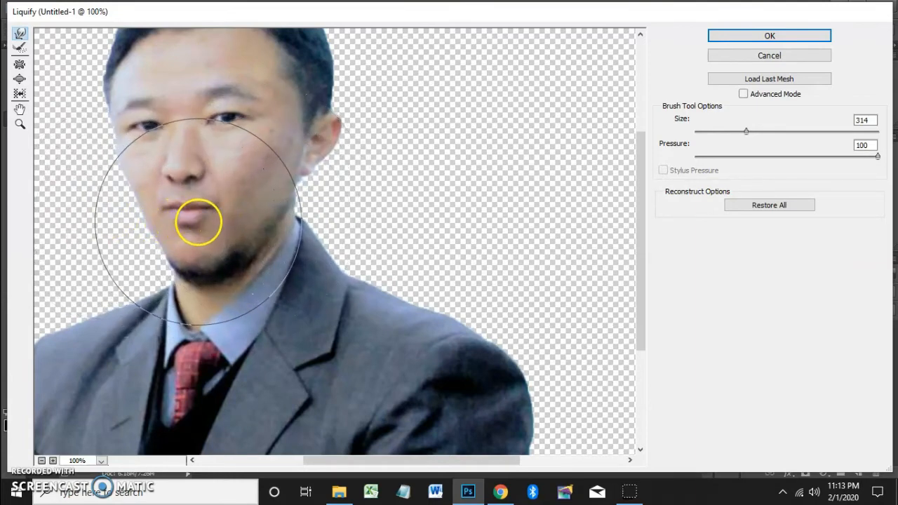
{"action": "scroll", "coordinate": [201, 225], "scroll_direction": "down", "scroll_amount": 2}
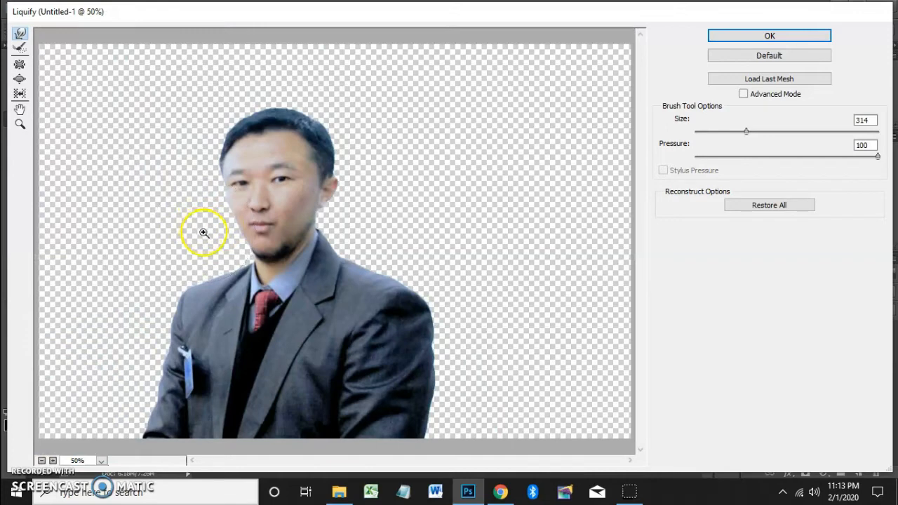
{"action": "key", "text": "ctrl+alt+z"}
{"action": "key", "text": "ctrl+alt+z"}
{"action": "key", "text": "ctrl+alt+z"}
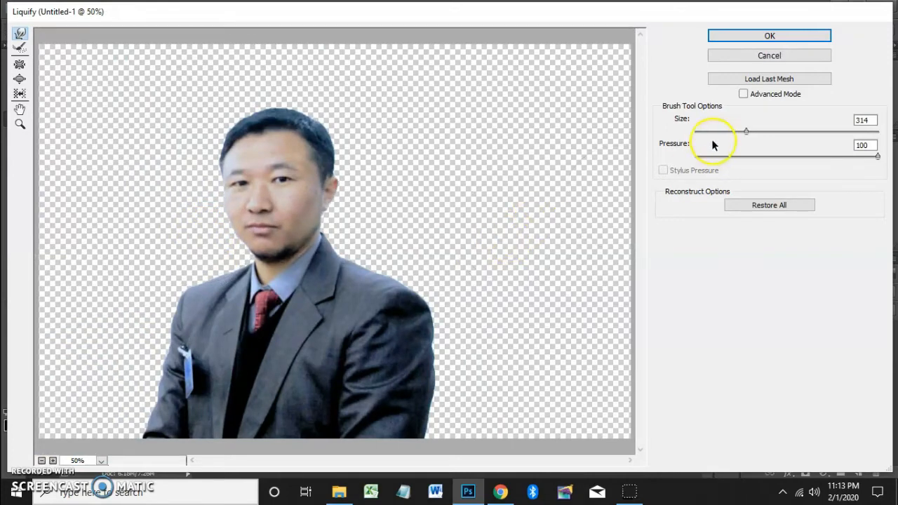
Step: Set the Liquify brush size to 471, smear the head, shoulder and suit out to the image's right edge, and apply the filter
{"action": "left_click", "coordinate": [753, 131]}
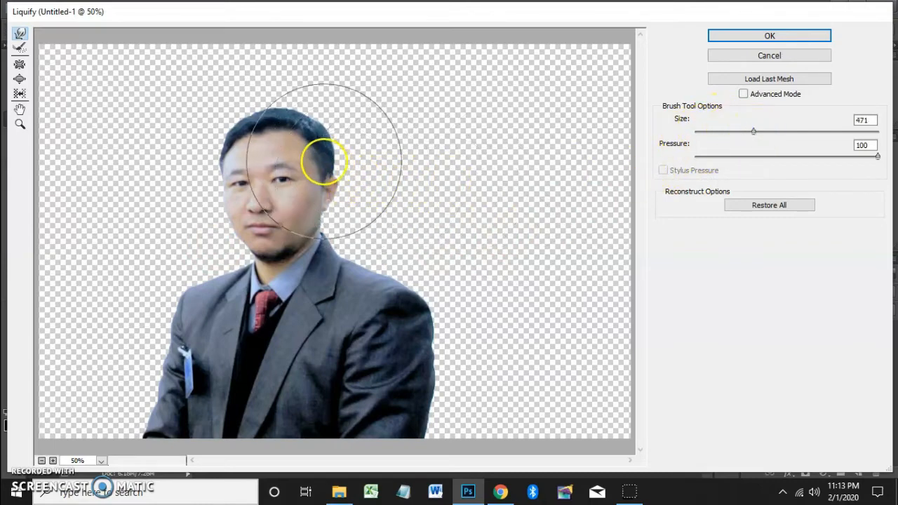
{"action": "left_click_drag", "start_coordinate": [327, 157], "coordinate": [477, 137]}
{"action": "mouse_move", "coordinate": [413, 120]}
{"action": "left_mouse_down"}
{"action": "mouse_move", "coordinate": [461, 18]}
{"action": "mouse_move", "coordinate": [344, 68]}
{"action": "mouse_move", "coordinate": [336, 9]}
{"action": "mouse_move", "coordinate": [357, 63]}
{"action": "mouse_move", "coordinate": [407, 104]}
{"action": "mouse_move", "coordinate": [516, 83]}
{"action": "mouse_move", "coordinate": [317, 200]}
{"action": "mouse_move", "coordinate": [285, 209]}
{"action": "mouse_move", "coordinate": [418, 210]}
{"action": "mouse_move", "coordinate": [322, 272]}
{"action": "mouse_move", "coordinate": [467, 283]}
{"action": "left_mouse_up"}
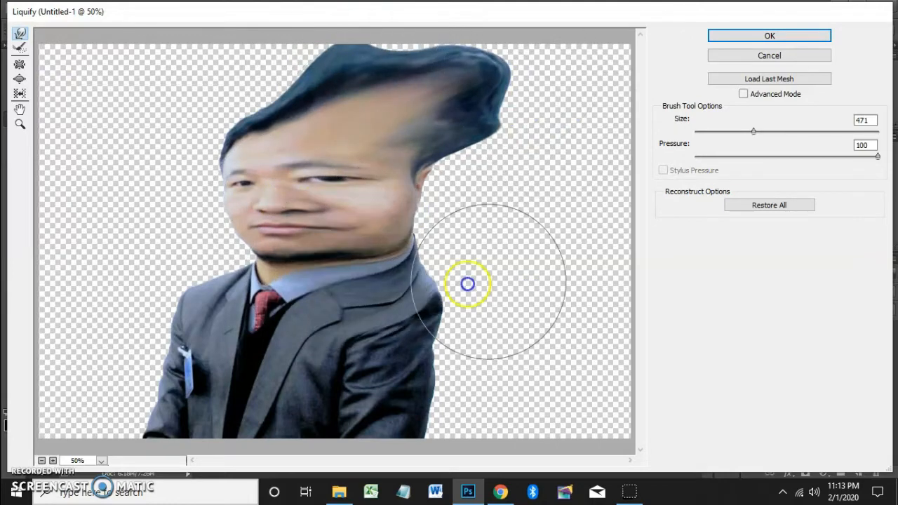
{"action": "mouse_move", "coordinate": [522, 331]}
{"action": "left_mouse_down"}
{"action": "mouse_move", "coordinate": [442, 373]}
{"action": "mouse_move", "coordinate": [479, 369]}
{"action": "mouse_move", "coordinate": [460, 430]}
{"action": "mouse_move", "coordinate": [605, 430]}
{"action": "mouse_move", "coordinate": [534, 351]}
{"action": "mouse_move", "coordinate": [470, 341]}
{"action": "mouse_move", "coordinate": [586, 351]}
{"action": "mouse_move", "coordinate": [557, 320]}
{"action": "mouse_move", "coordinate": [528, 311]}
{"action": "mouse_move", "coordinate": [568, 309]}
{"action": "mouse_move", "coordinate": [538, 225]}
{"action": "mouse_move", "coordinate": [425, 194]}
{"action": "mouse_move", "coordinate": [469, 165]}
{"action": "mouse_move", "coordinate": [531, 152]}
{"action": "mouse_move", "coordinate": [466, 199]}
{"action": "mouse_move", "coordinate": [560, 253]}
{"action": "mouse_move", "coordinate": [522, 317]}
{"action": "mouse_move", "coordinate": [572, 322]}
{"action": "mouse_move", "coordinate": [495, 379]}
{"action": "mouse_move", "coordinate": [623, 380]}
{"action": "mouse_move", "coordinate": [515, 315]}
{"action": "mouse_move", "coordinate": [613, 247]}
{"action": "mouse_move", "coordinate": [507, 207]}
{"action": "mouse_move", "coordinate": [623, 171]}
{"action": "mouse_move", "coordinate": [473, 100]}
{"action": "mouse_move", "coordinate": [546, 68]}
{"action": "mouse_move", "coordinate": [495, 106]}
{"action": "mouse_move", "coordinate": [621, 84]}
{"action": "mouse_move", "coordinate": [572, 148]}
{"action": "mouse_move", "coordinate": [527, 284]}
{"action": "mouse_move", "coordinate": [628, 272]}
{"action": "left_mouse_up"}
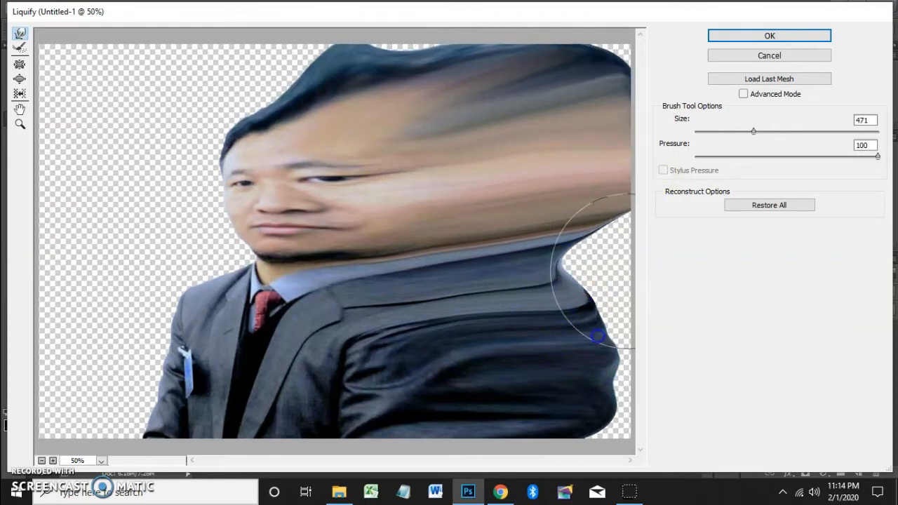
{"action": "left_click_drag", "start_coordinate": [571, 397], "coordinate": [615, 394]}
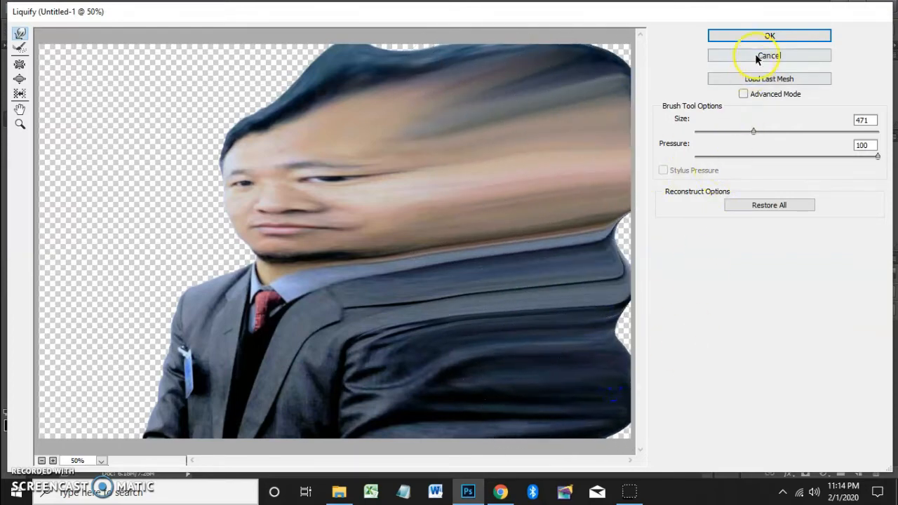
{"action": "left_click", "coordinate": [761, 37]}
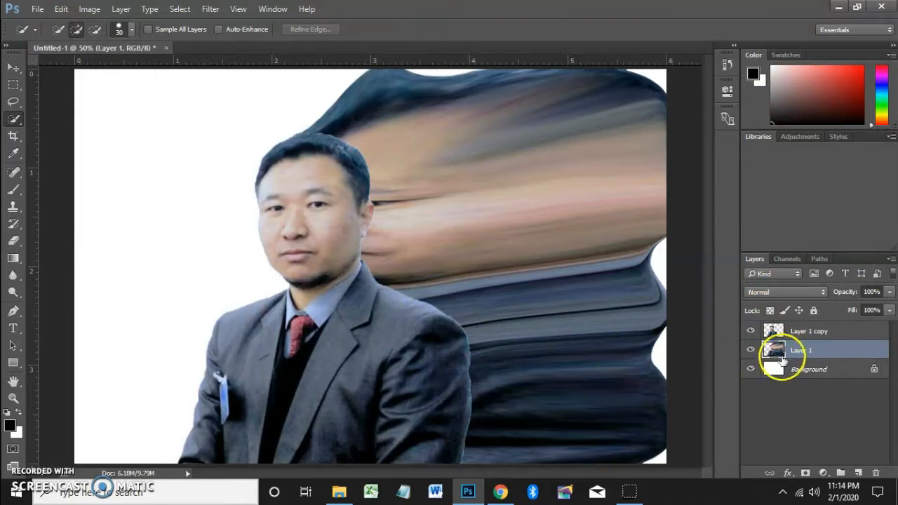
Step: Hide the liquified Layer 1 with a black layer mask and add a white layer mask to Layer 1 copy
{"action": "left_click", "coordinate": [805, 473], "text": "alt"}
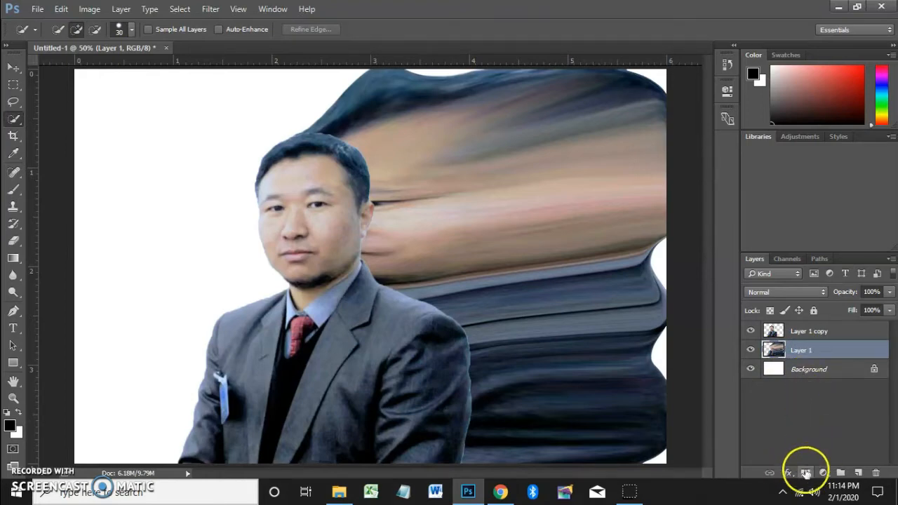
{"action": "left_click", "coordinate": [812, 332]}
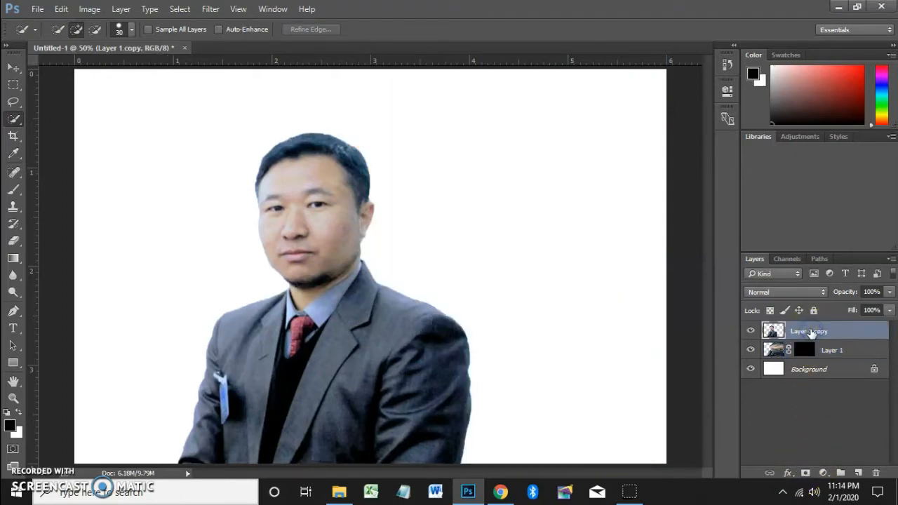
{"action": "left_click", "coordinate": [807, 474]}
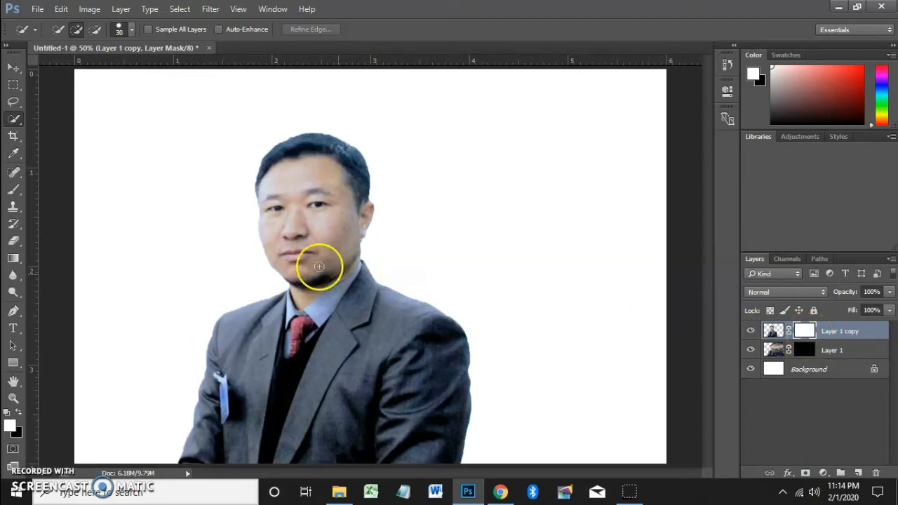
Step: Paint black on Layer 1 copy's mask over the ear side of the face, using the 1843 brush tip at 483 px
{"action": "left_click", "coordinate": [14, 190]}
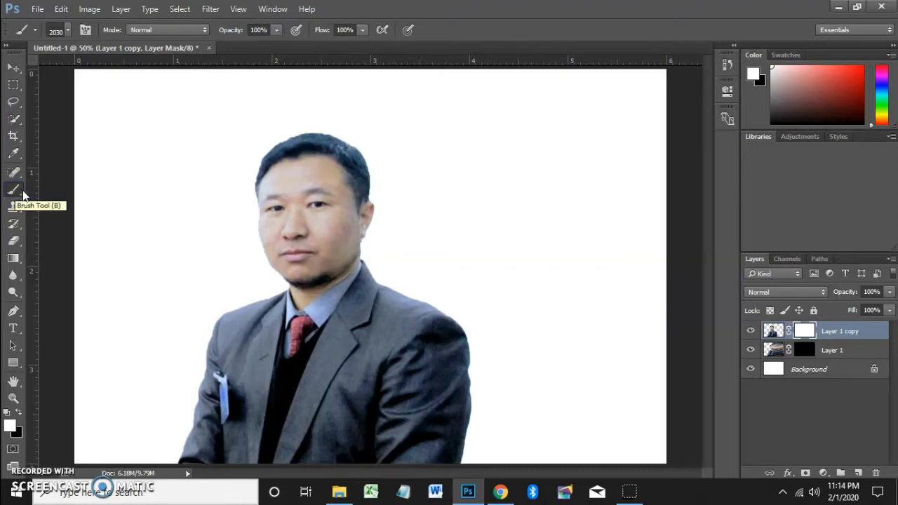
{"action": "left_click", "coordinate": [68, 31]}
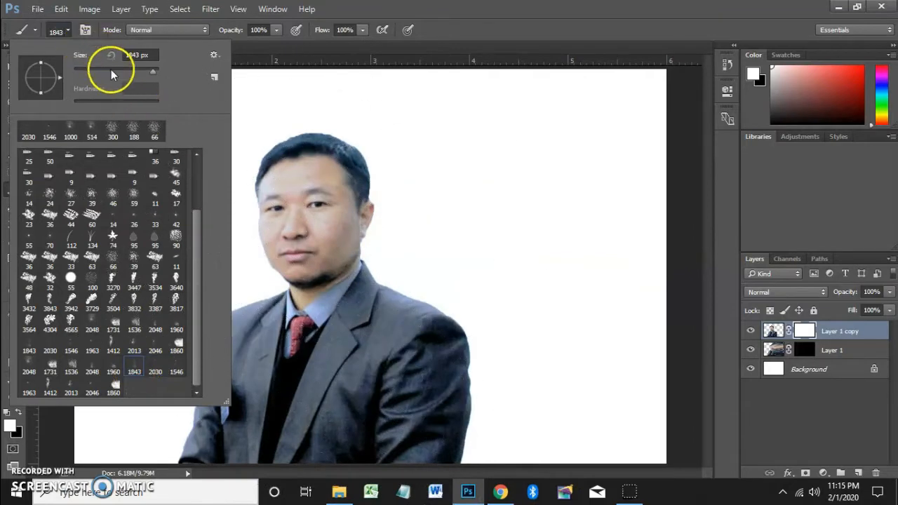
{"action": "left_click_drag", "start_coordinate": [111, 71], "coordinate": [129, 72]}
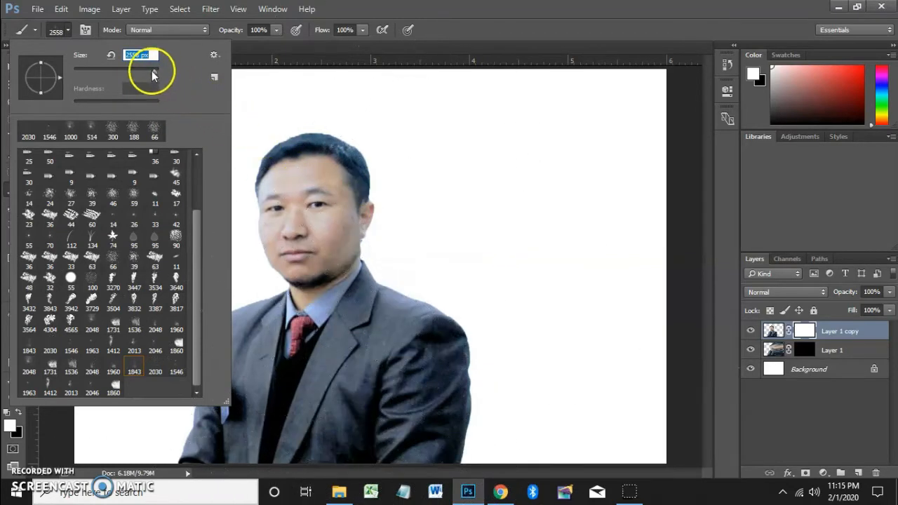
{"action": "left_click_drag", "start_coordinate": [153, 75], "coordinate": [150, 70]}
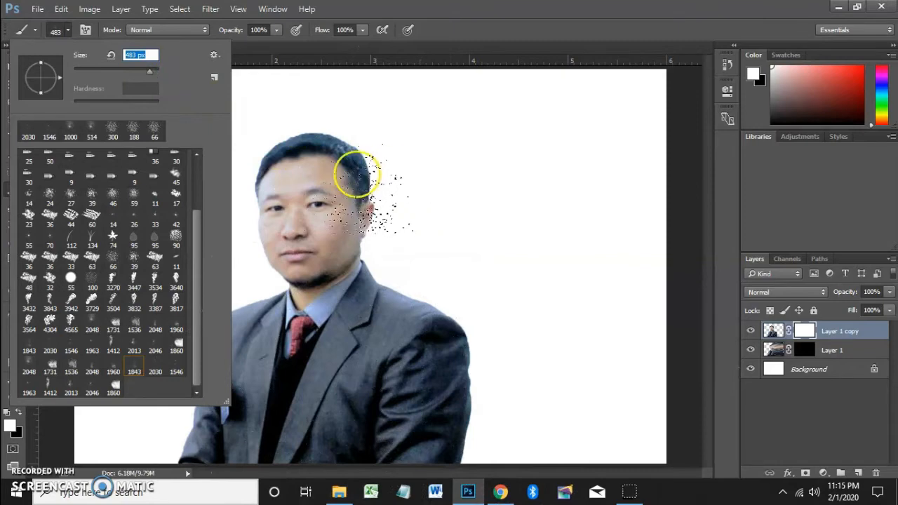
{"action": "left_click", "coordinate": [250, 86]}
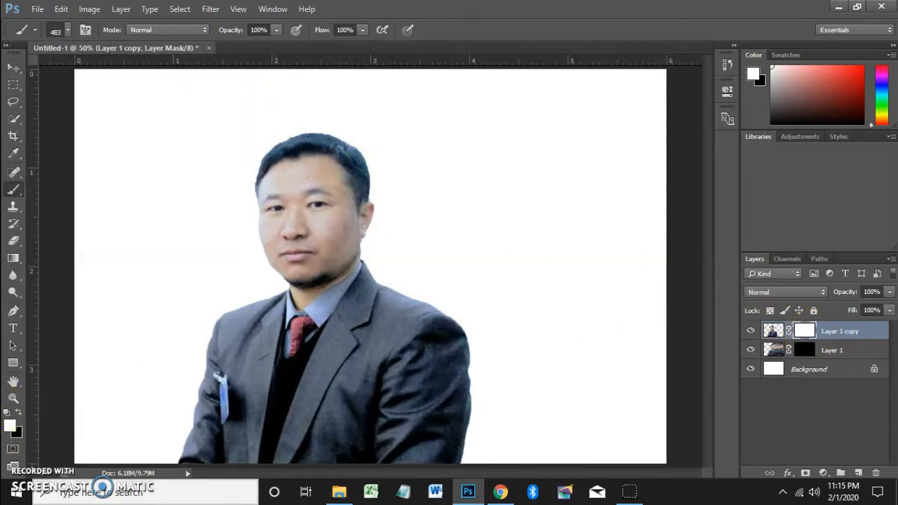
{"action": "left_click", "coordinate": [17, 416]}
{"action": "mouse_move", "coordinate": [361, 274]}
{"action": "left_mouse_down"}
{"action": "mouse_move", "coordinate": [351, 206]}
{"action": "mouse_move", "coordinate": [373, 198]}
{"action": "mouse_move", "coordinate": [379, 211]}
{"action": "mouse_move", "coordinate": [369, 146]}
{"action": "mouse_move", "coordinate": [377, 105]}
{"action": "mouse_move", "coordinate": [388, 225]}
{"action": "left_mouse_up"}
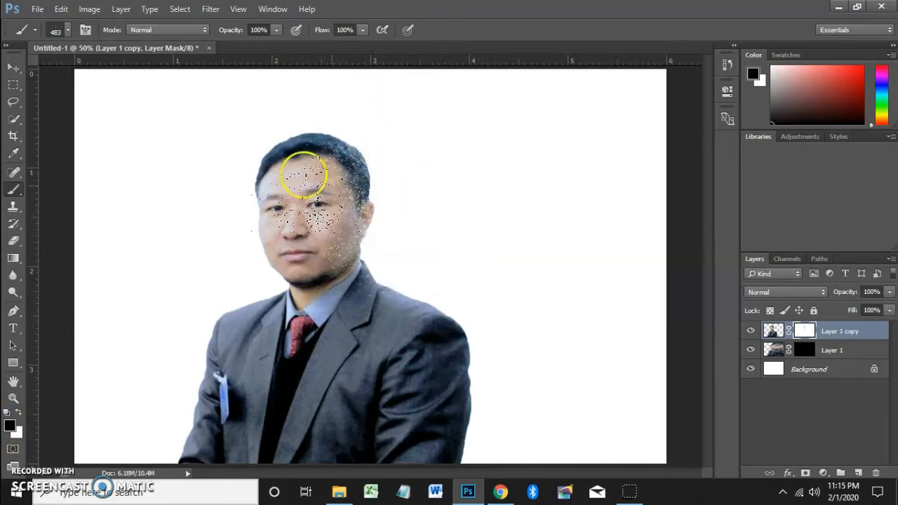
Step: Disperse the mask from the back of the head down the adjacent shoulder and sleeve with the 1536 brush tip, tilted, at 343 px
{"action": "left_click", "coordinate": [68, 31]}
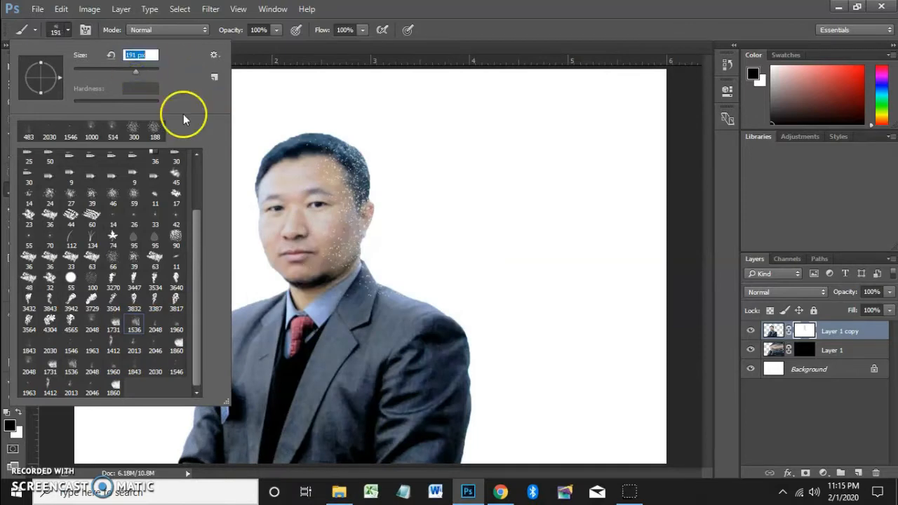
{"action": "left_click_drag", "start_coordinate": [136, 70], "coordinate": [144, 71]}
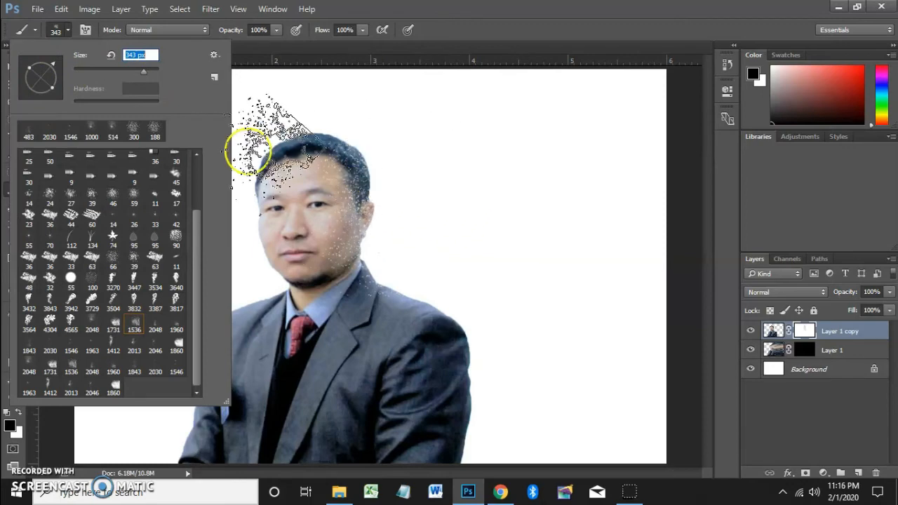
{"action": "left_click_drag", "start_coordinate": [44, 75], "coordinate": [62, 77]}
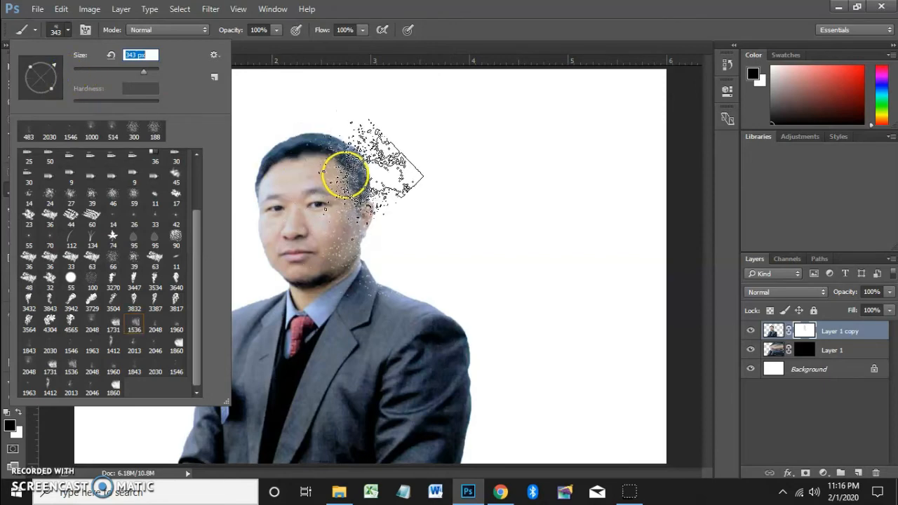
{"action": "mouse_move", "coordinate": [345, 176]}
{"action": "left_mouse_down"}
{"action": "mouse_move", "coordinate": [379, 195]}
{"action": "mouse_move", "coordinate": [373, 224]}
{"action": "mouse_move", "coordinate": [396, 296]}
{"action": "mouse_move", "coordinate": [451, 333]}
{"action": "mouse_move", "coordinate": [456, 426]}
{"action": "left_mouse_up"}
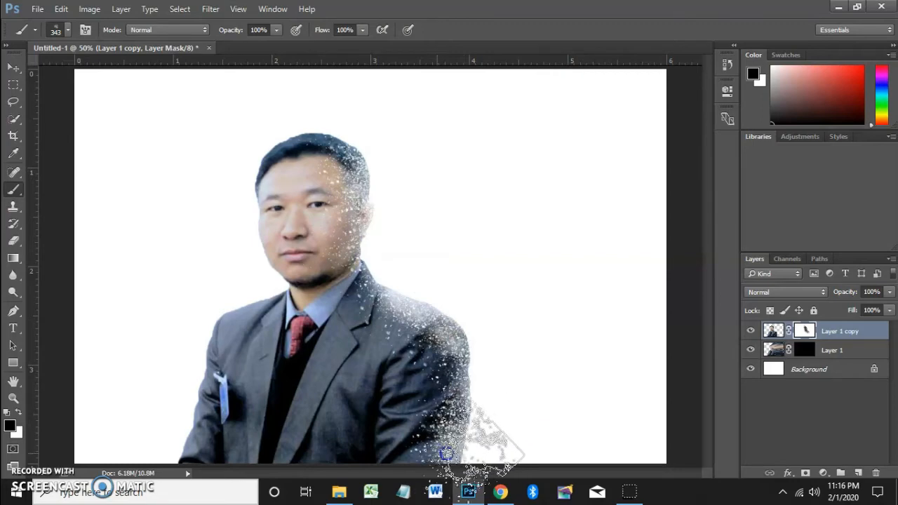
{"action": "left_click", "coordinate": [449, 329]}
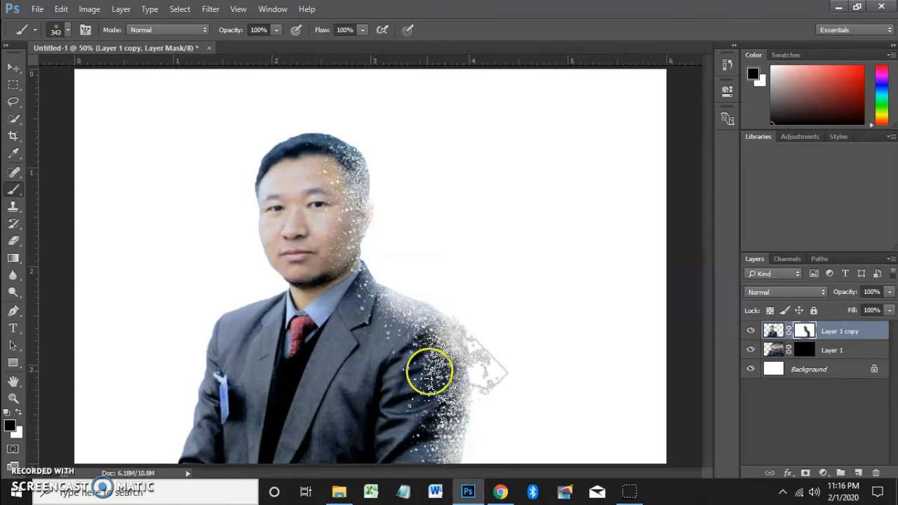
Step: Enlarge the brush to 421 px and disperse Layer 1 copy's mask further over the hair and temple
{"action": "right_click", "coordinate": [425, 324]}
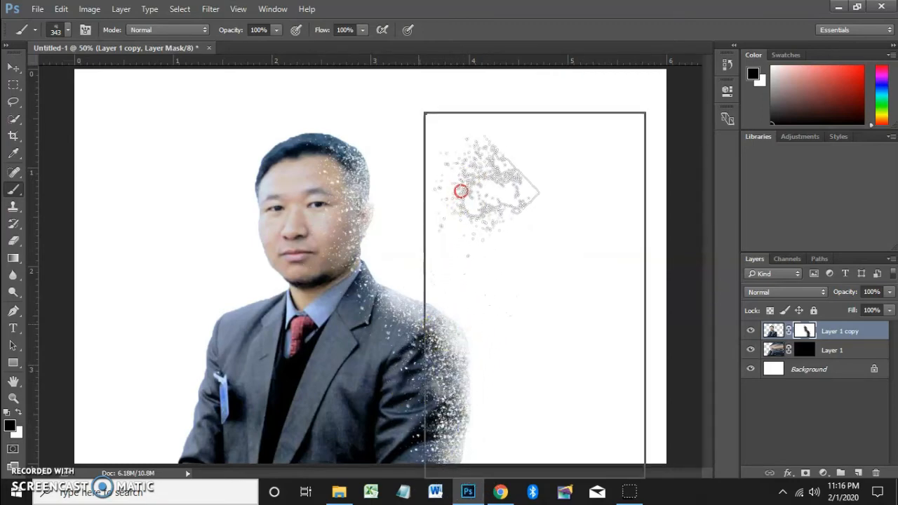
{"action": "left_click", "coordinate": [562, 144]}
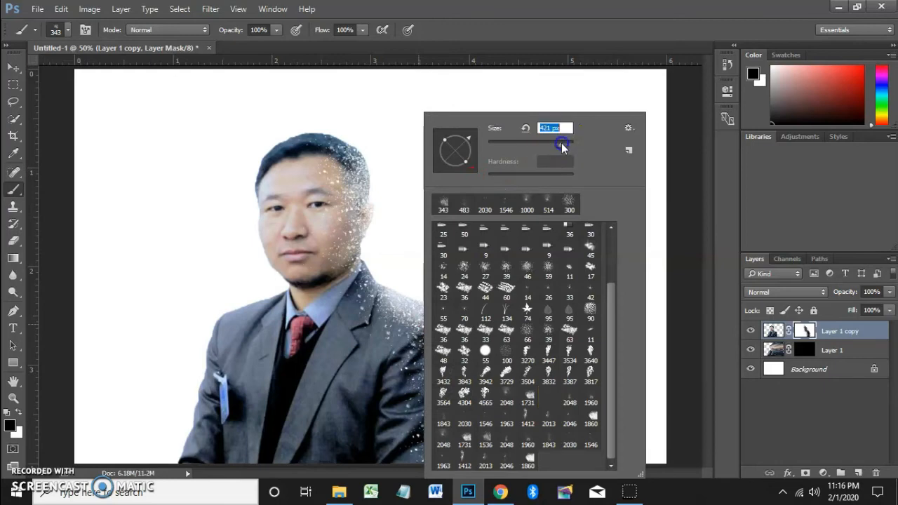
{"action": "left_click", "coordinate": [335, 165]}
{"action": "left_click", "coordinate": [361, 175]}
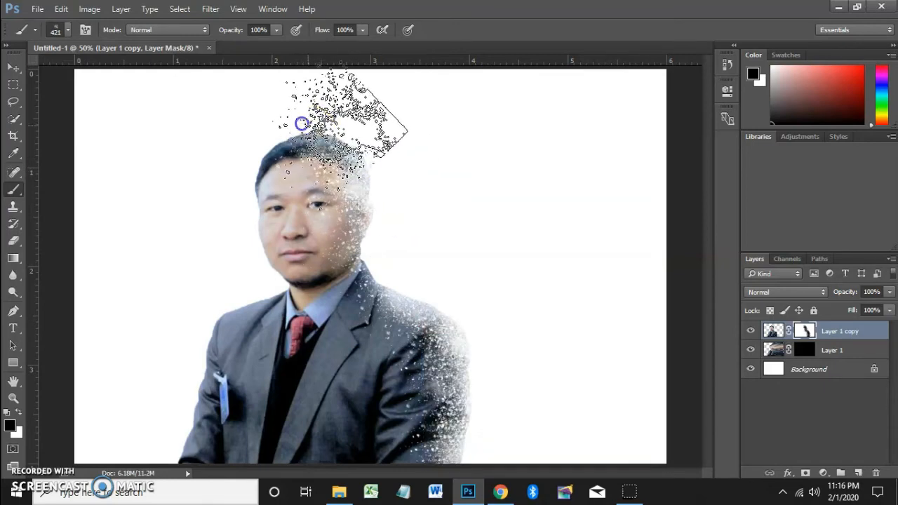
Step: Extend the black mask dispersion over the sleeve, the outer chest and the shoulder of the suit with the 421 px brush
{"action": "left_click", "coordinate": [433, 384]}
{"action": "left_click", "coordinate": [426, 418]}
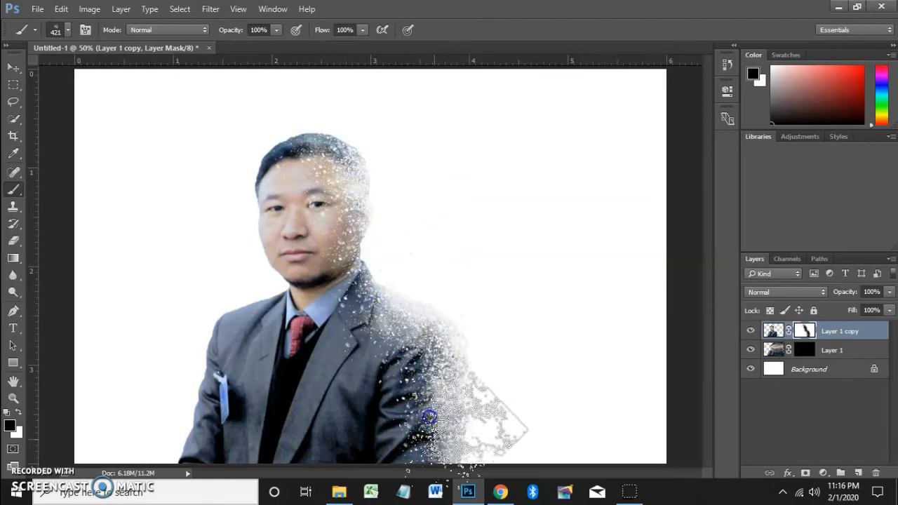
{"action": "left_click", "coordinate": [393, 429]}
{"action": "left_click", "coordinate": [395, 377]}
{"action": "left_click", "coordinate": [400, 334]}
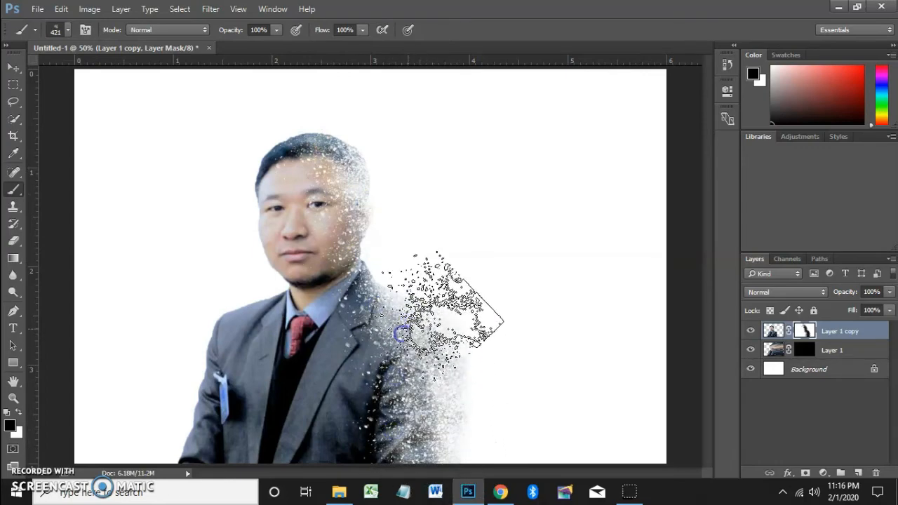
{"action": "left_click", "coordinate": [439, 345]}
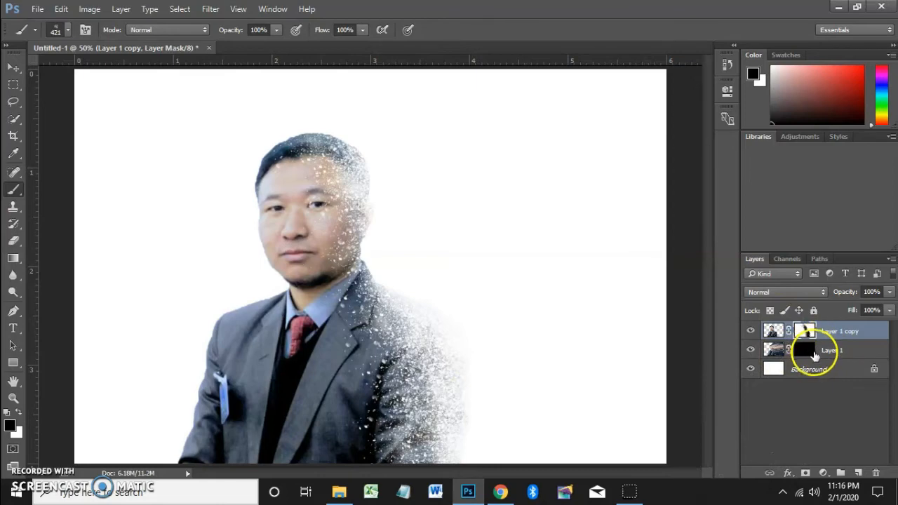
Step: Paint white on Layer 1's mask beside the face and down past the sleeve, using the 2030 brush tip at 1512 px
{"action": "left_click", "coordinate": [805, 350]}
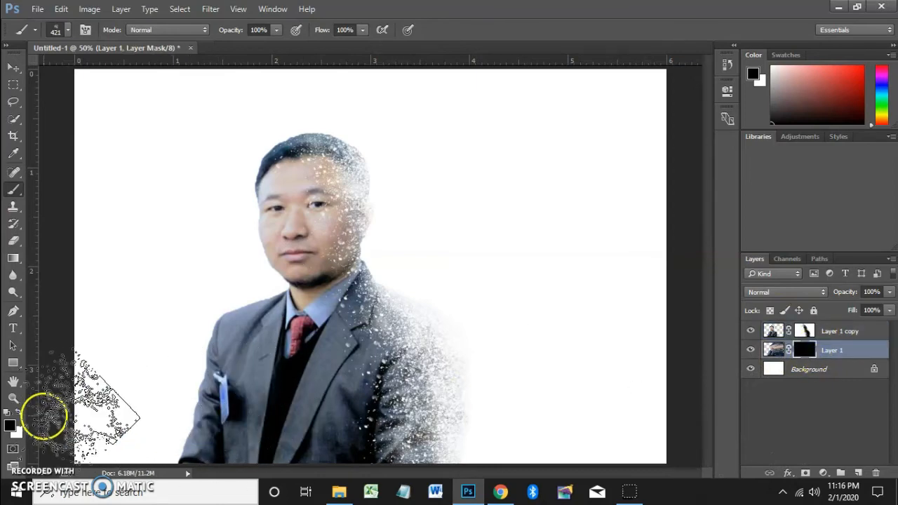
{"action": "left_click", "coordinate": [19, 413]}
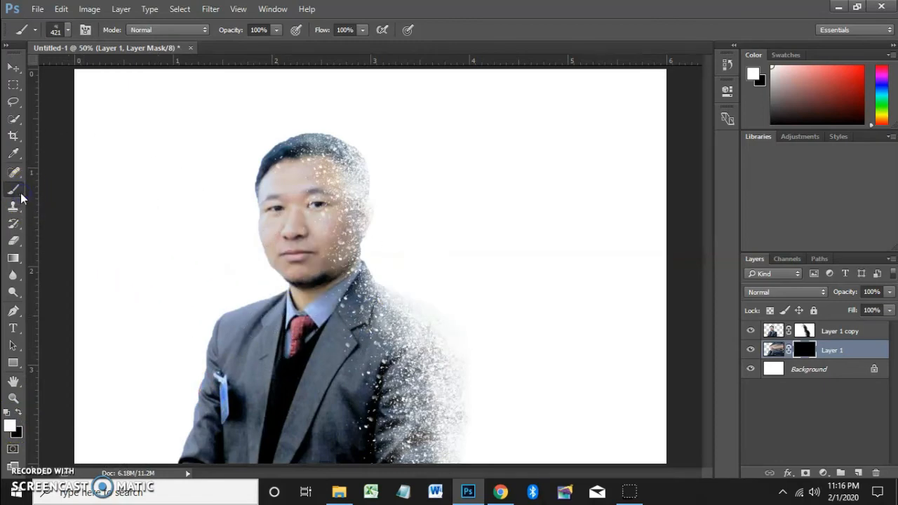
{"action": "left_click", "coordinate": [67, 30]}
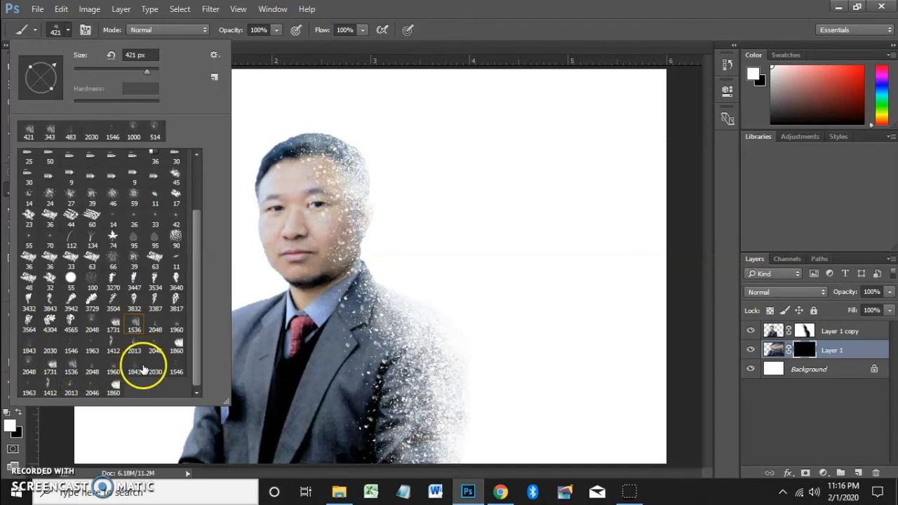
{"action": "left_click", "coordinate": [152, 368]}
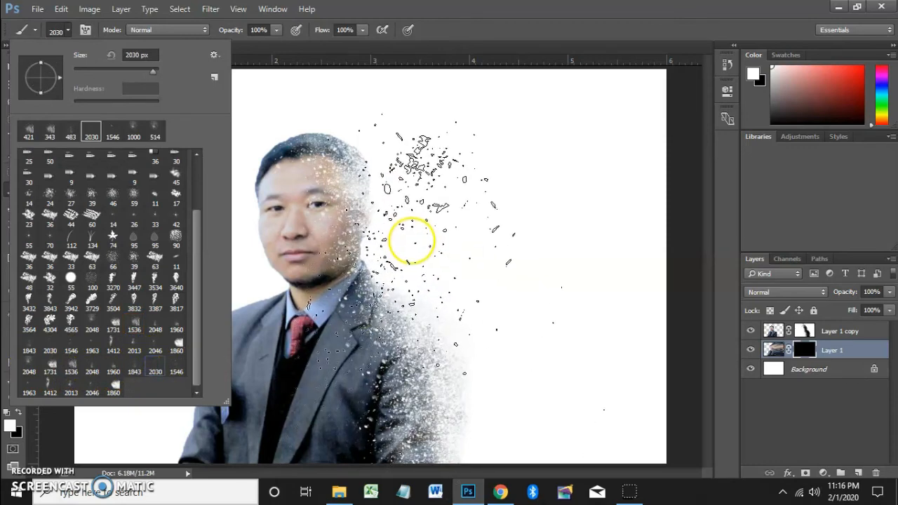
{"action": "left_click_drag", "start_coordinate": [153, 71], "coordinate": [149, 72]}
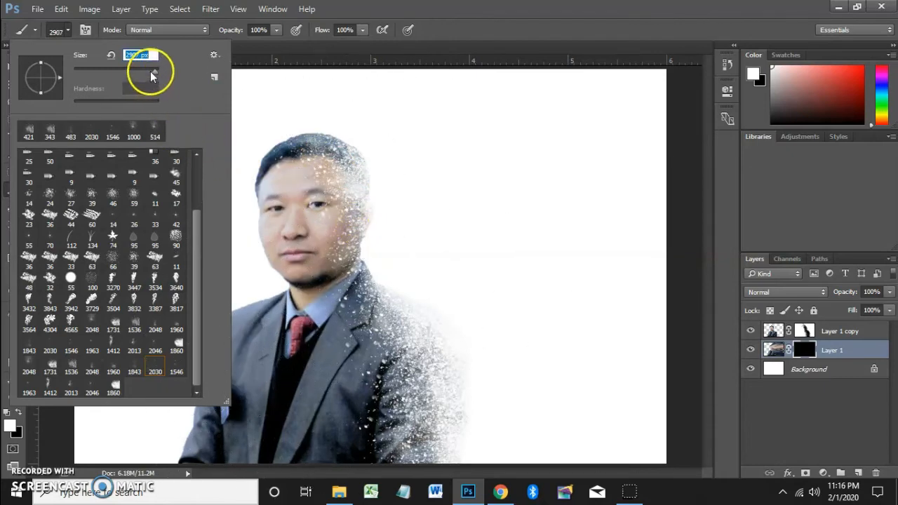
{"action": "left_click_drag", "start_coordinate": [153, 70], "coordinate": [149, 71]}
{"action": "left_click", "coordinate": [395, 222]}
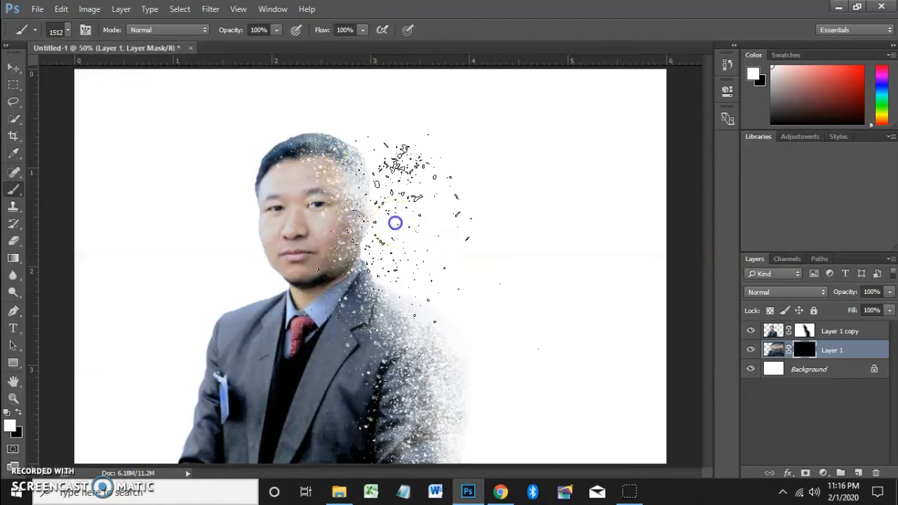
{"action": "left_click", "coordinate": [391, 287]}
{"action": "mouse_move", "coordinate": [385, 324]}
{"action": "left_mouse_down"}
{"action": "mouse_move", "coordinate": [371, 287]}
{"action": "mouse_move", "coordinate": [434, 259]}
{"action": "mouse_move", "coordinate": [436, 332]}
{"action": "mouse_move", "coordinate": [467, 420]}
{"action": "mouse_move", "coordinate": [456, 440]}
{"action": "left_mouse_up"}
{"action": "key", "text": "super+d"}
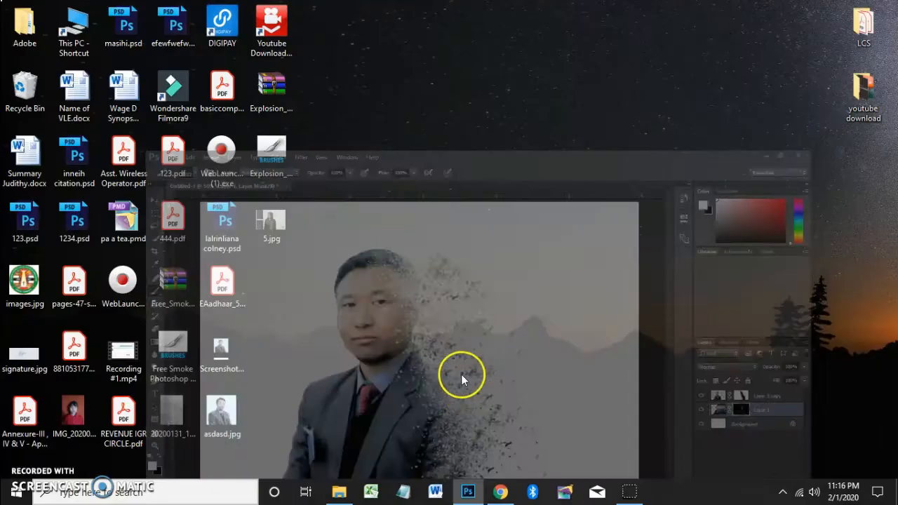
{"action": "left_click", "coordinate": [468, 491]}
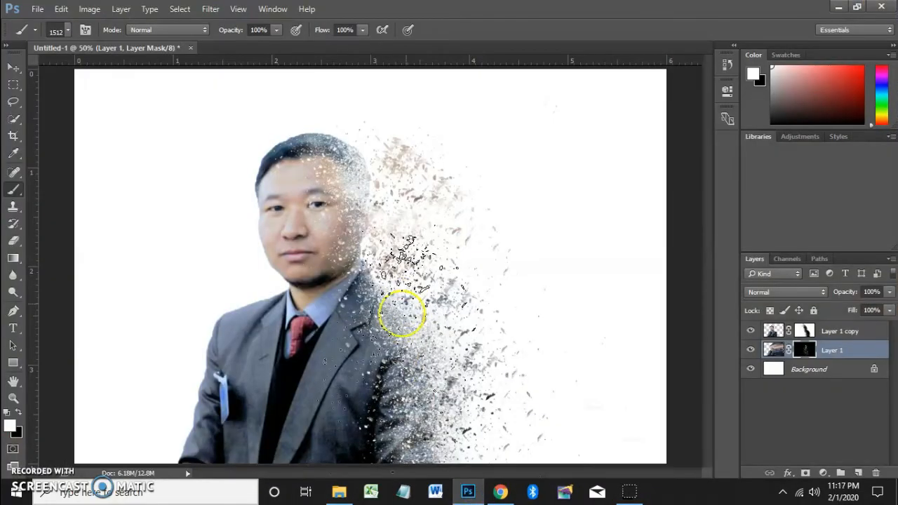
Step: Scatter more white fragments on Layer 1's mask beside the neck, above the hair and outward from the head and shoulder
{"action": "left_click", "coordinate": [419, 274]}
{"action": "left_click", "coordinate": [388, 240]}
{"action": "left_click", "coordinate": [351, 167]}
{"action": "left_click", "coordinate": [304, 150]}
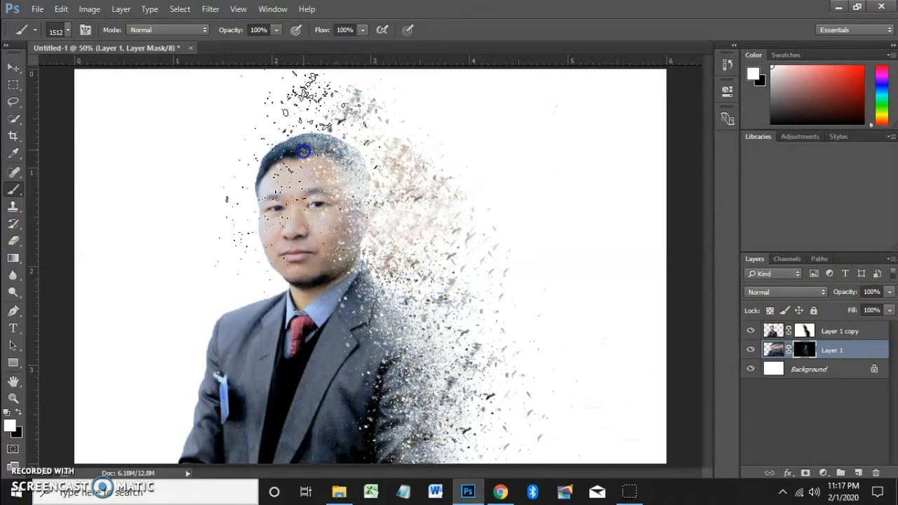
{"action": "left_click", "coordinate": [372, 169]}
{"action": "left_click", "coordinate": [421, 152]}
{"action": "left_click", "coordinate": [496, 181]}
{"action": "left_click", "coordinate": [391, 168]}
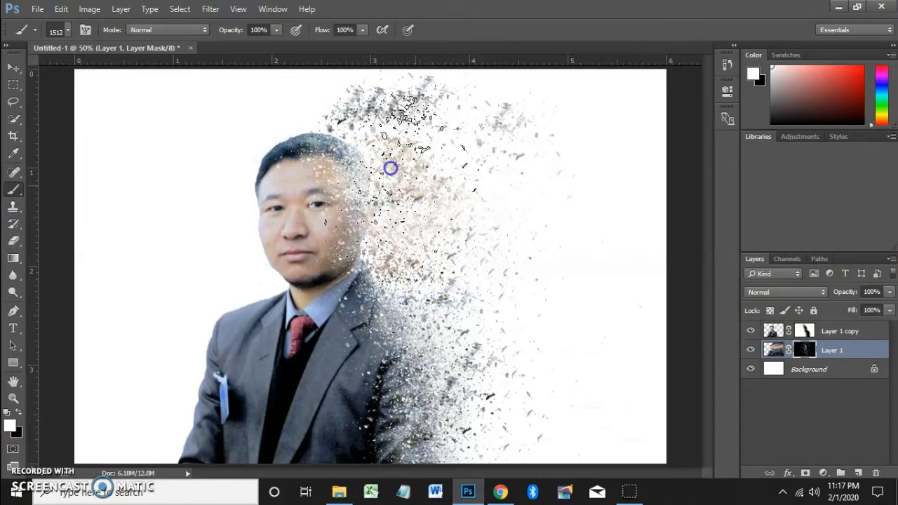
{"action": "left_click", "coordinate": [437, 212]}
{"action": "left_click", "coordinate": [485, 343]}
{"action": "left_click", "coordinate": [447, 252]}
Step: Tilt the 1512 px brush tip and paint further fragments on Layer 1's mask out toward the image's right edge
{"action": "right_click", "coordinate": [448, 251]}
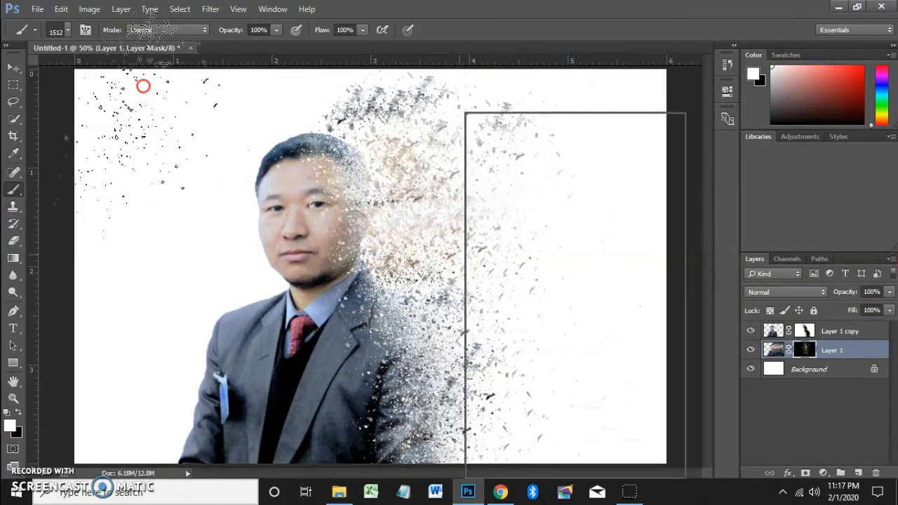
{"action": "left_click", "coordinate": [68, 32]}
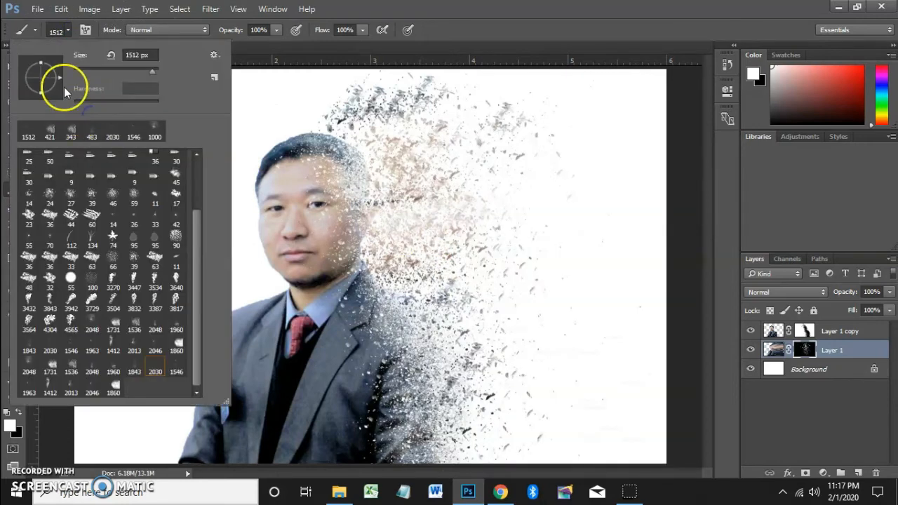
{"action": "left_click", "coordinate": [422, 215]}
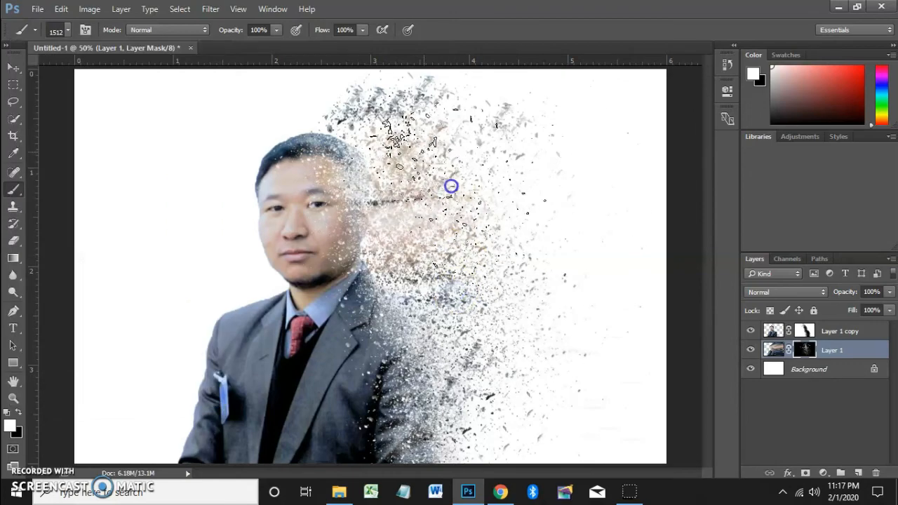
{"action": "left_click", "coordinate": [391, 156]}
{"action": "left_click", "coordinate": [538, 374]}
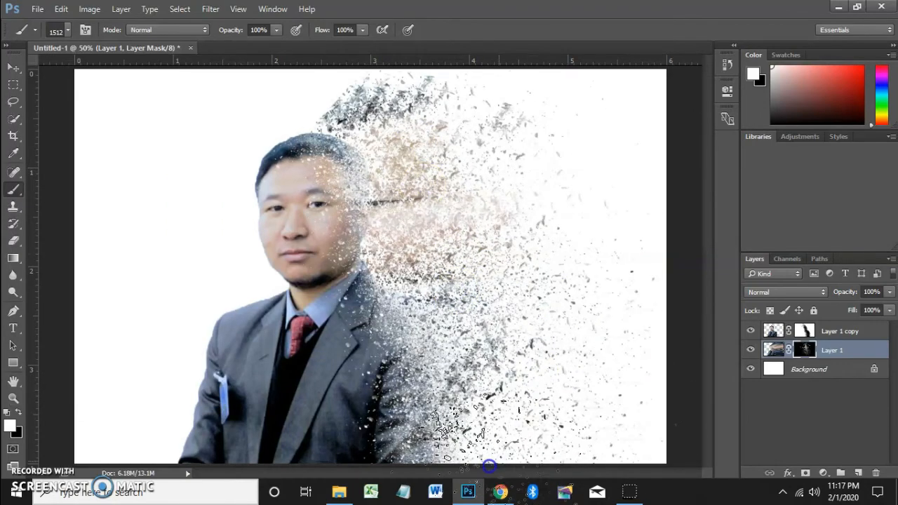
{"action": "left_click", "coordinate": [545, 373]}
{"action": "left_click", "coordinate": [557, 173]}
{"action": "left_click", "coordinate": [531, 233]}
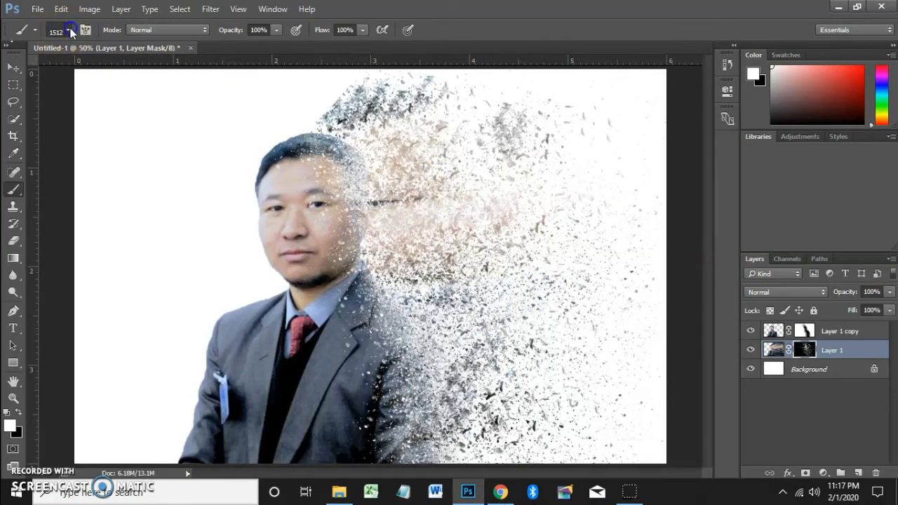
Step: Add finer fragments to Layer 1's mask from beside the face down past the sleeve with the 2046 brush tip at 467 px
{"action": "right_click", "coordinate": [188, 261]}
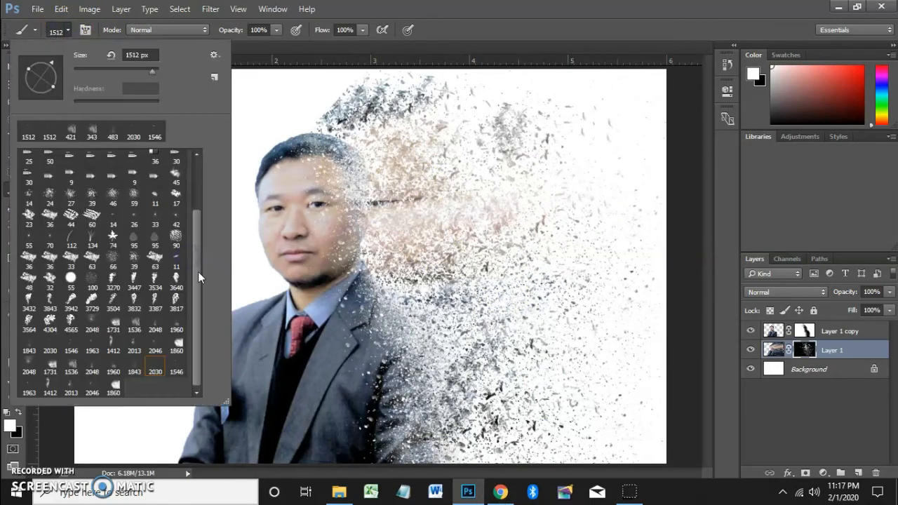
{"action": "left_click", "coordinate": [154, 346]}
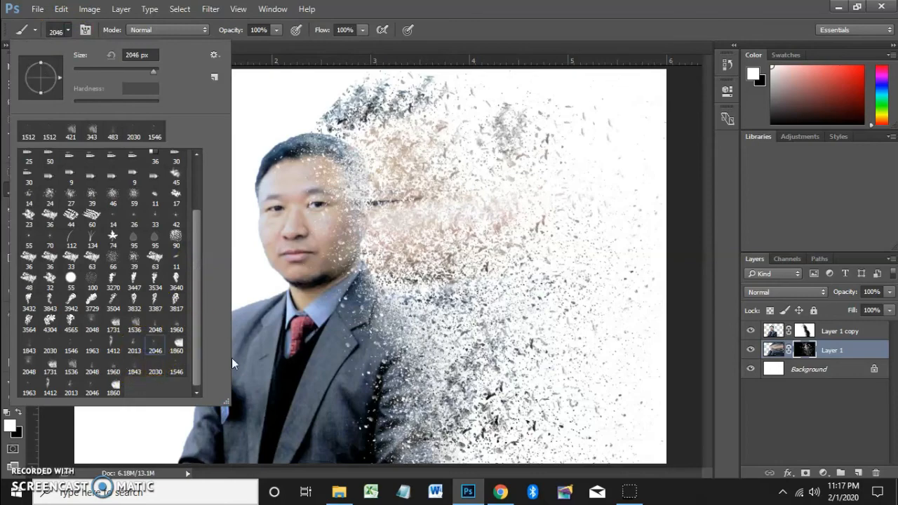
{"action": "left_click", "coordinate": [149, 74]}
{"action": "left_click", "coordinate": [411, 231]}
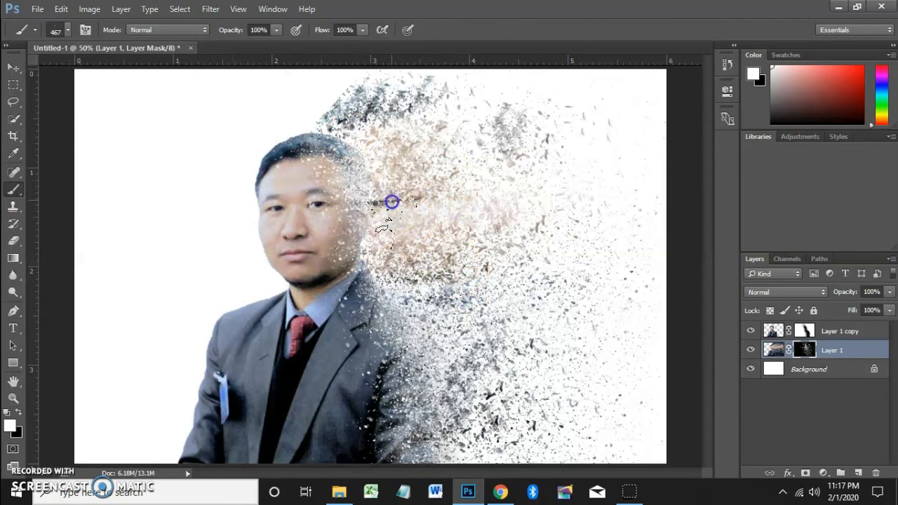
{"action": "mouse_move", "coordinate": [391, 202]}
{"action": "left_mouse_down"}
{"action": "mouse_move", "coordinate": [395, 342]}
{"action": "mouse_move", "coordinate": [464, 359]}
{"action": "mouse_move", "coordinate": [455, 425]}
{"action": "left_mouse_up"}
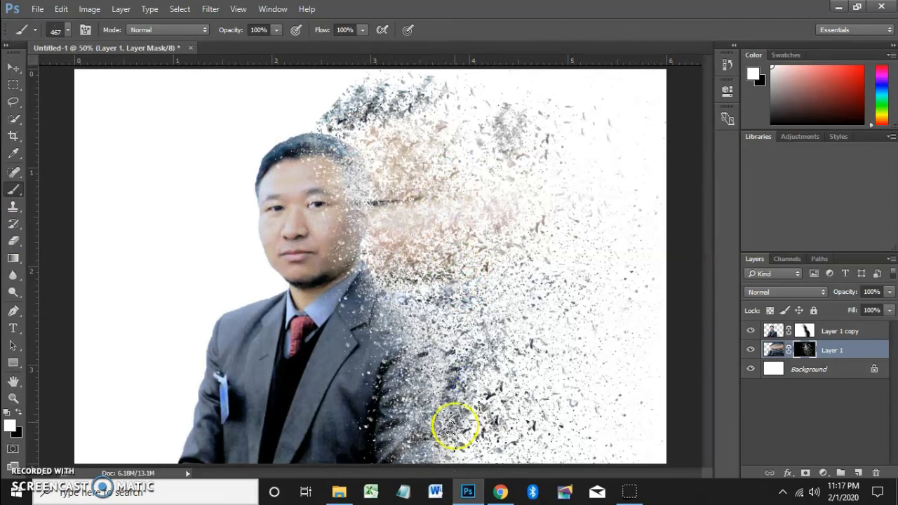